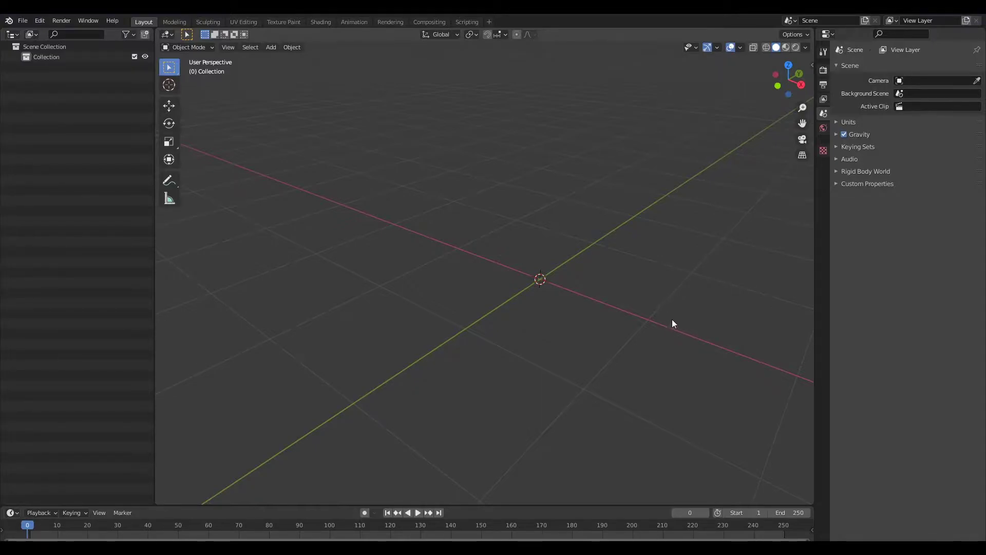
# - Add a cube mesh at the scene origin
pyautogui.hotkey('shift', 'a')
pyautogui.moveTo(639, 259)
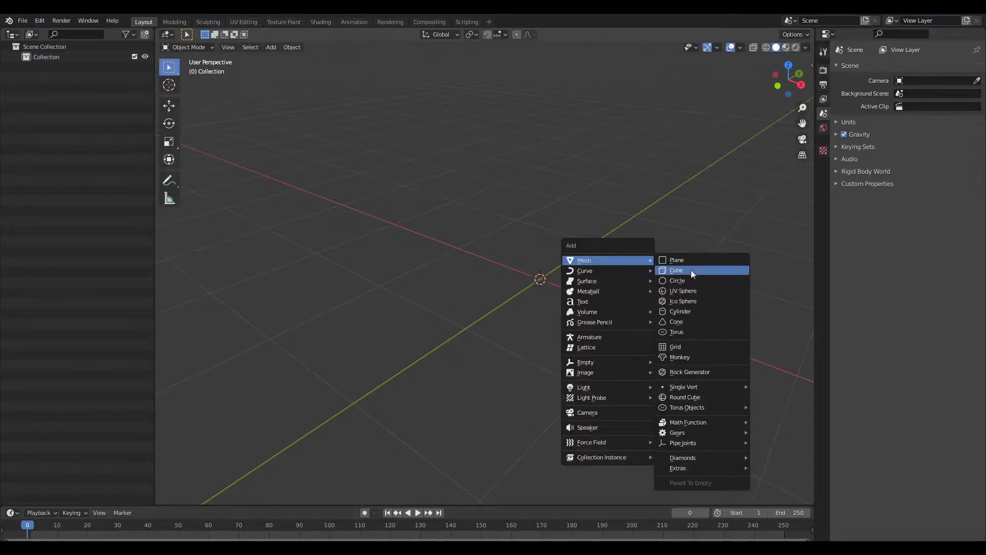
pyautogui.click(691, 270)
pyautogui.scroll(-3, 675, 329)
pyautogui.moveTo(696, 394); pyautogui.dragTo(686, 303, button='middle')
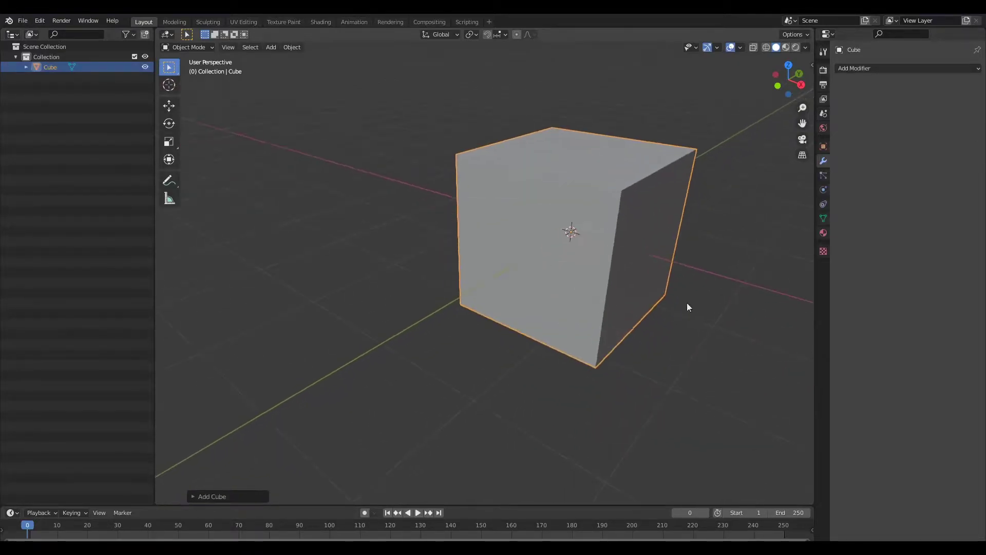
# - Inset the cube's front face and extrude the inset face outward into a narrower block
pyautogui.press('Tab')
pyautogui.click(567, 232)
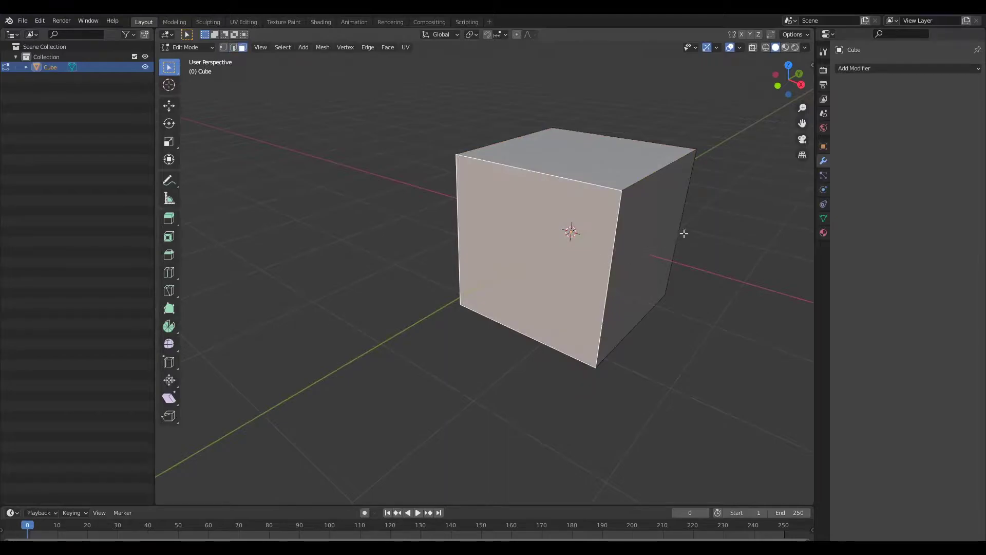
pyautogui.press('i')
pyautogui.click(642, 289)
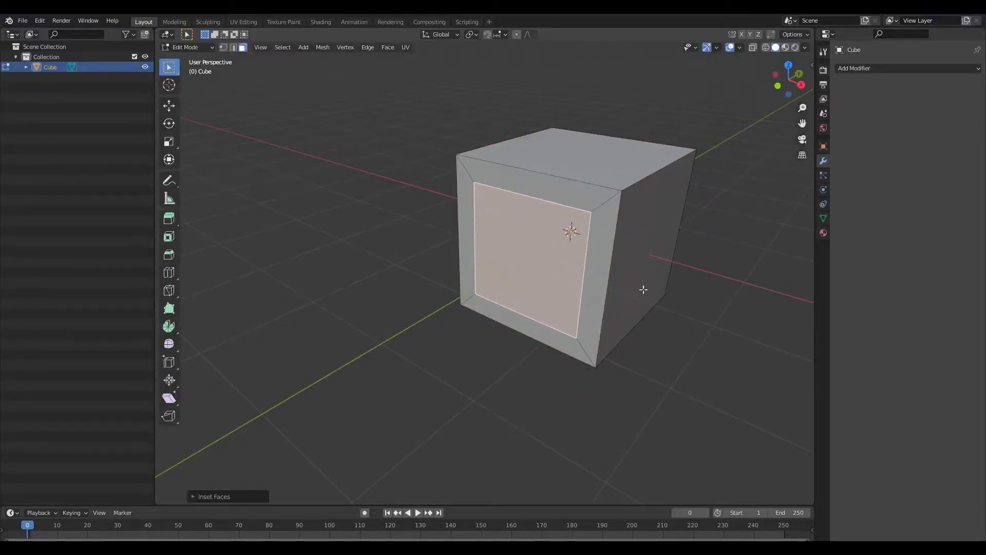
pyautogui.moveTo(643, 289); pyautogui.dragTo(583, 255, button='middle')
pyautogui.press('e')
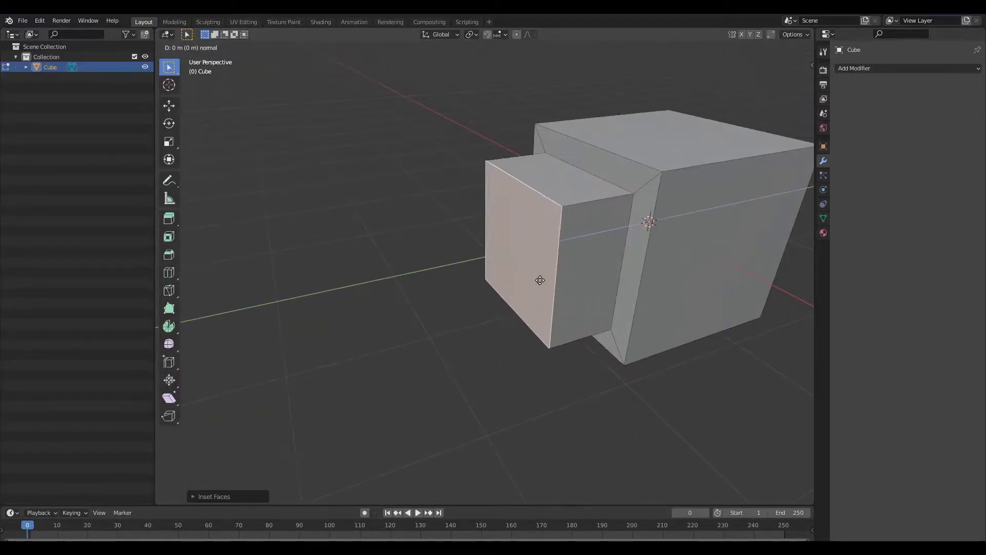
pyautogui.click(466, 303)
# - Move the edge loop around the cube's front border back about 0.55 m along Y to form a sloped transition
pyautogui.press('2')
pyautogui.keyDown('alt'); pyautogui.click(639, 165); pyautogui.keyUp('alt')
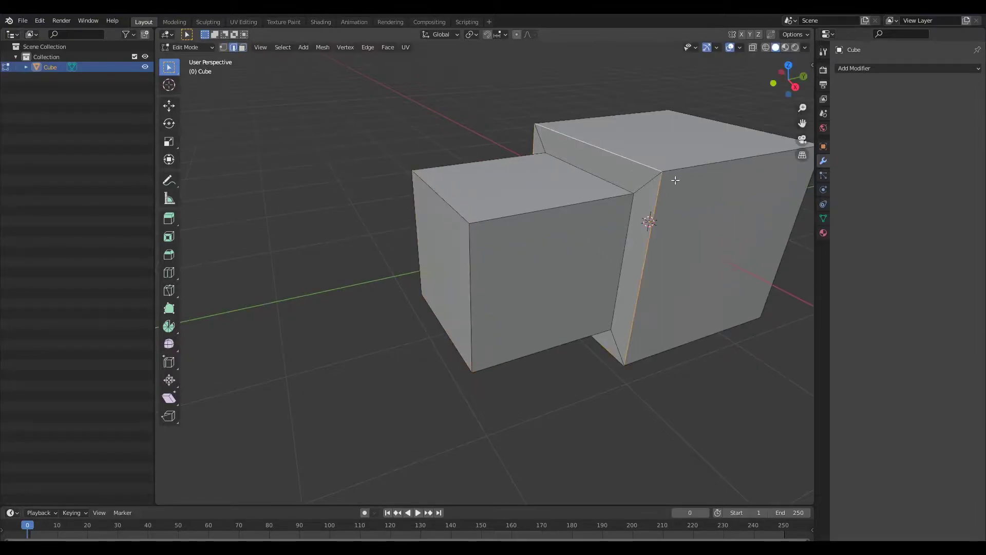
pyautogui.moveTo(671, 178); pyautogui.dragTo(642, 240, button='middle')
pyautogui.press('g')
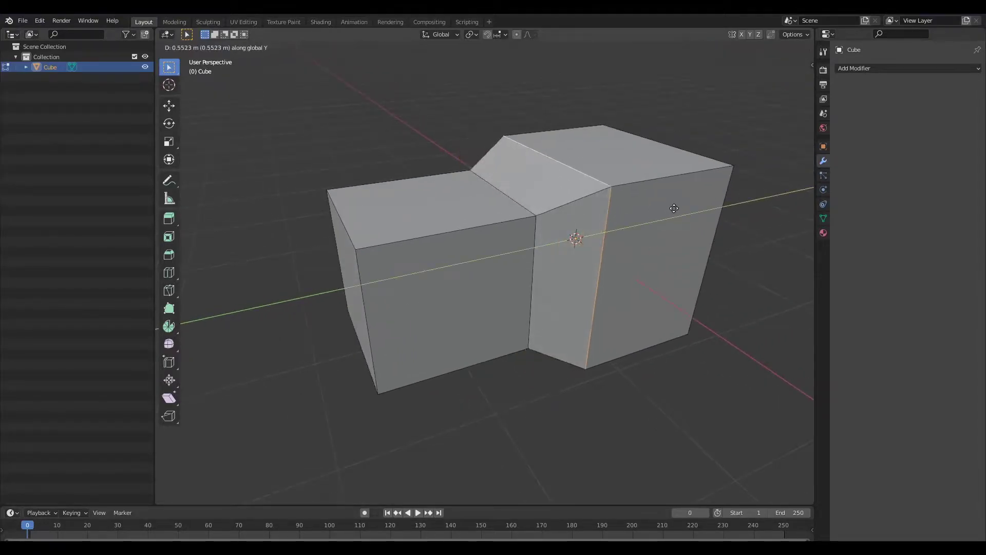
pyautogui.click(668, 209)
# - In front view, add one centred vertical and one centred horizontal loop cut through the whole mesh
pyautogui.moveTo(668, 209); pyautogui.dragTo(527, 247, button='middle')
pyautogui.press('KP_1')
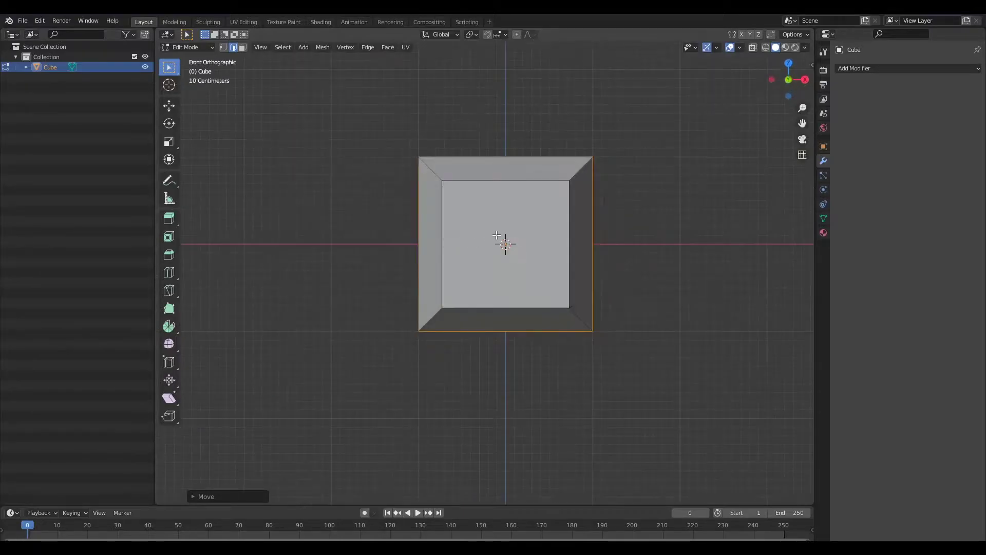
pyautogui.hotkey('ctrl', 'r')
pyautogui.click(517, 204)
pyautogui.rightClick(517, 203)
pyautogui.hotkey('ctrl', 'r')
pyautogui.click(506, 242)
pyautogui.rightClick(515, 267)
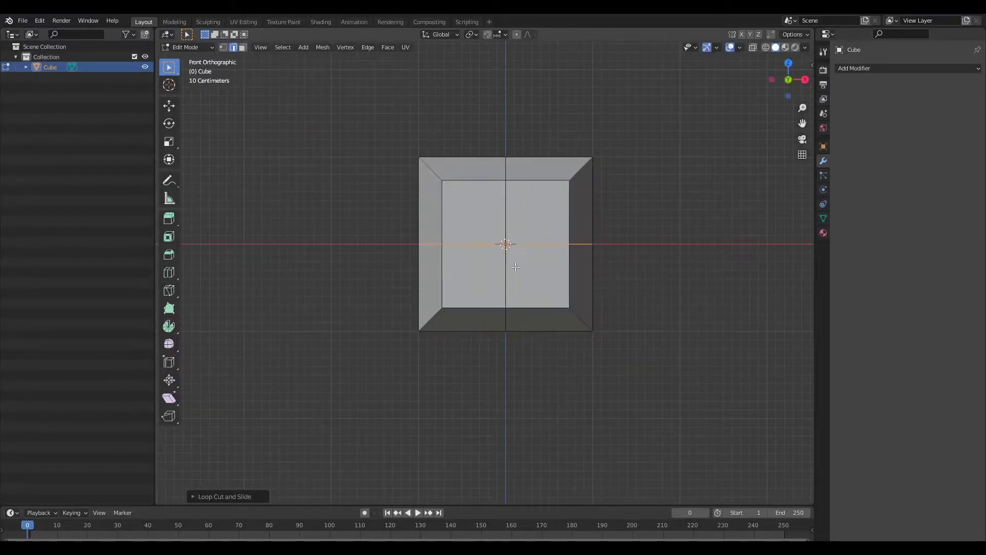
# - In wireframe display, select the faces of the mesh's left half, lower half and open end, and delete them
pyautogui.press('z')
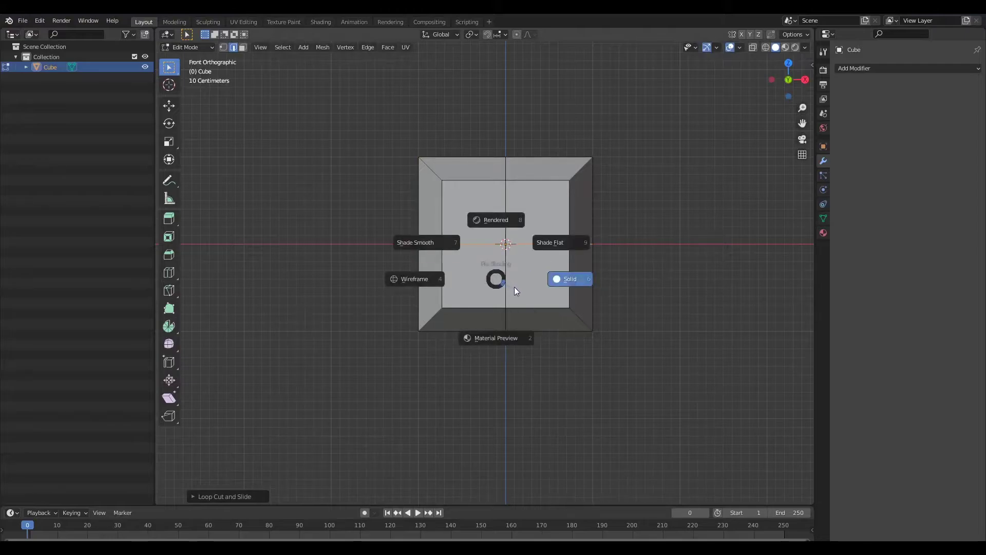
pyautogui.click(411, 303)
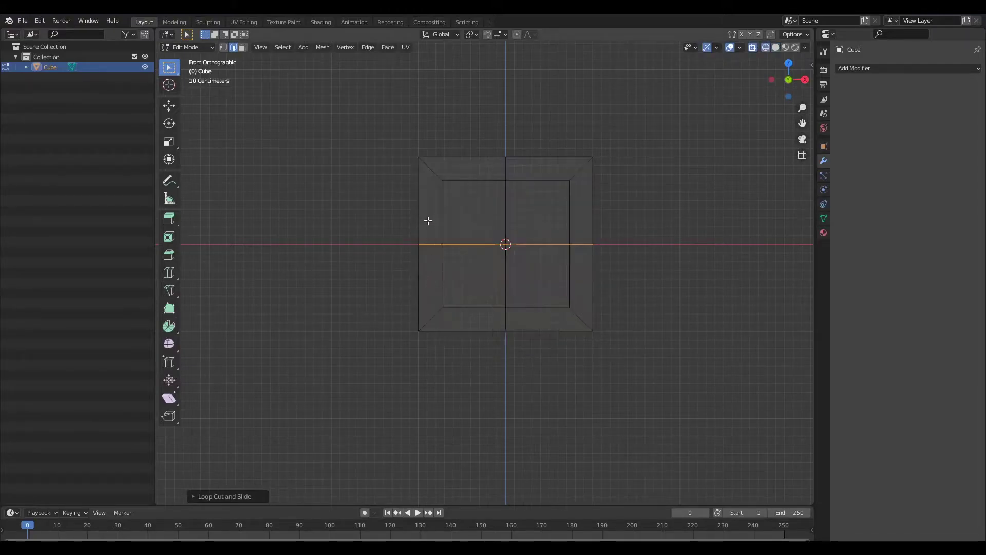
pyautogui.press('Tab')
pyautogui.press('Tab')
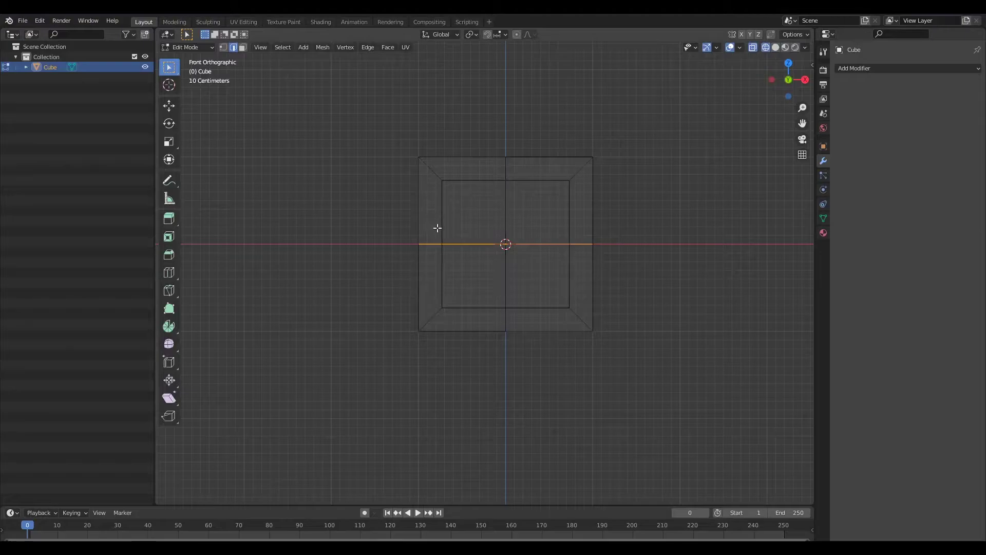
pyautogui.press('3')
pyautogui.moveTo(391, 124); pyautogui.dragTo(508, 409)
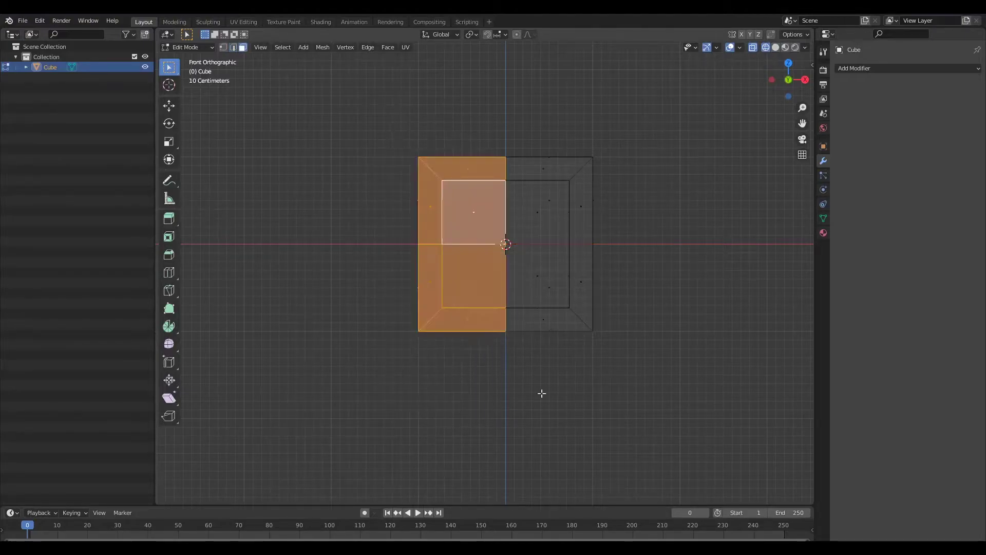
pyautogui.moveTo(666, 387); pyautogui.dragTo(396, 259)
pyautogui.moveTo(671, 204)
pyautogui.mouseDown(button='middle')
pyautogui.moveTo(598, 285)
pyautogui.moveTo(685, 288)
pyautogui.moveTo(751, 372)
pyautogui.mouseUp(button='middle')
pyautogui.keyDown('shift'); pyautogui.click(658, 287); pyautogui.keyUp('shift')
pyautogui.press('x')
pyautogui.click(813, 193)
# - Return the viewport to solid shading and the mesh to Object Mode
pyautogui.press('Tab')
pyautogui.press('Tab')
pyautogui.scroll(2, 656, 270)
pyautogui.press('Tab')
pyautogui.press('z')
pyautogui.click(791, 232)
pyautogui.scroll(-1, 611, 284)
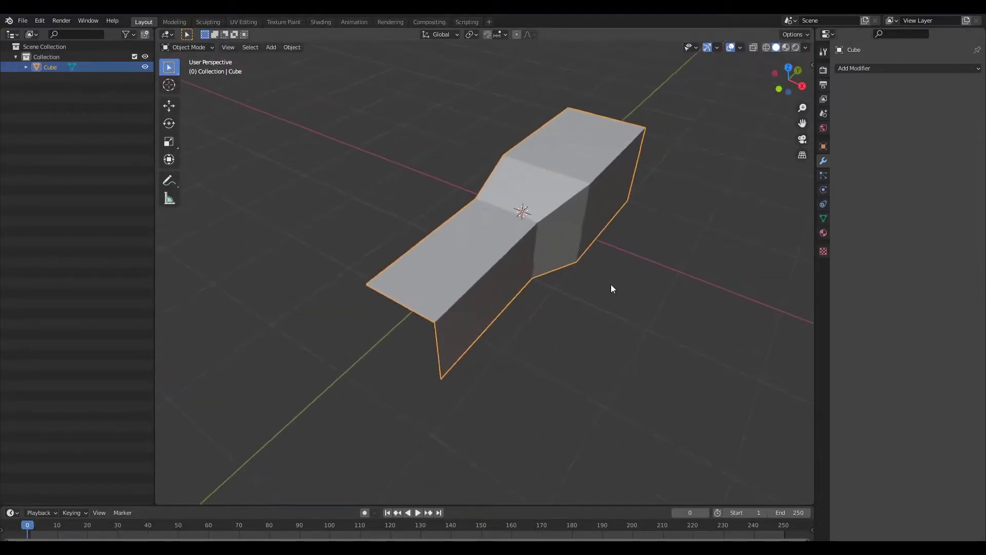
# - Add supporting edge loops close to the top surface's open long edge and close to the narrow front end
pyautogui.press('Tab')
pyautogui.scroll(1, 602, 272)
pyautogui.hotkey('ctrl', 'r')
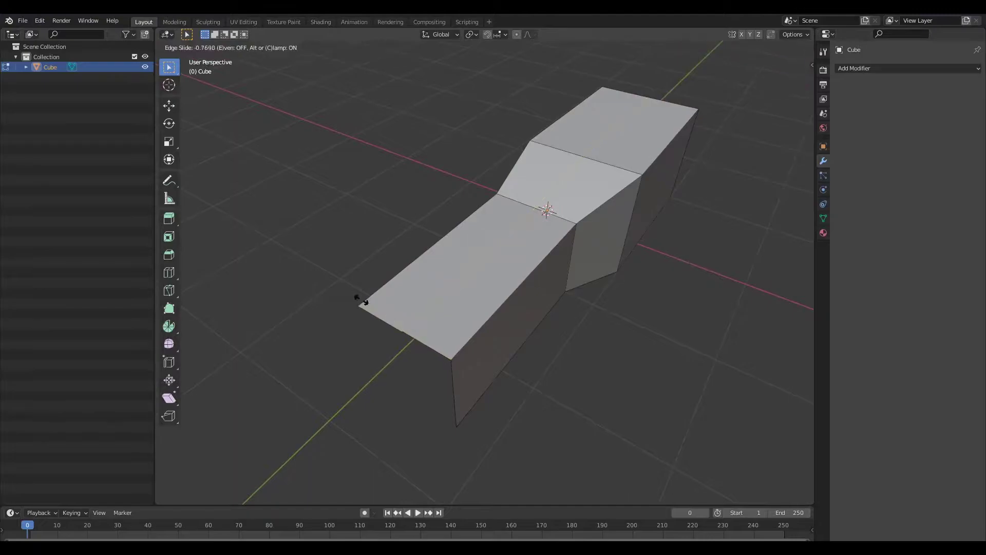
pyautogui.click(408, 290)
pyautogui.press('g')
pyautogui.press('g')
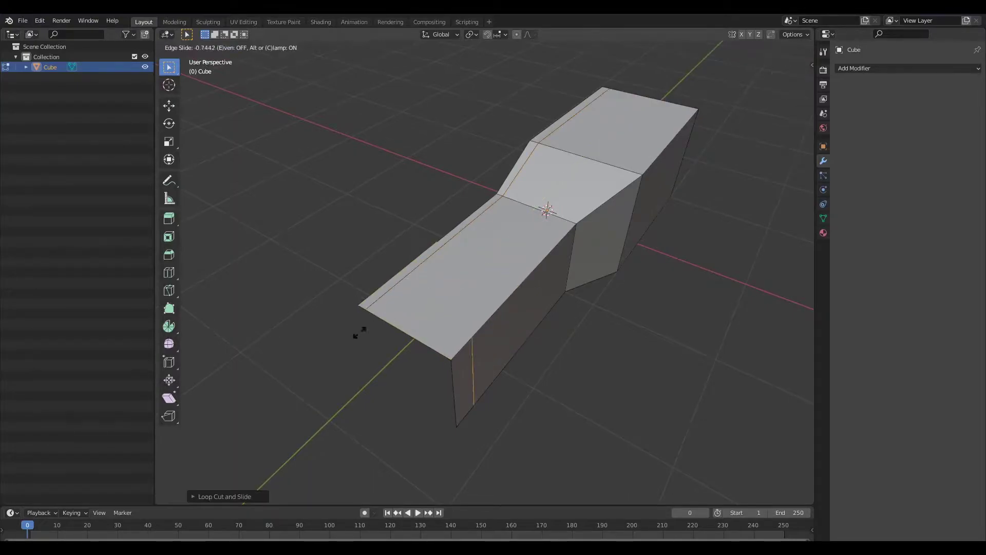
pyautogui.click(350, 343)
# - Add a supporting edge loop across the wide block and slide it close to the rear end
pyautogui.moveTo(619, 215); pyautogui.dragTo(465, 275, button='middle')
pyautogui.hotkey('ctrl', 'r')
pyautogui.press('g')
pyautogui.press('g')
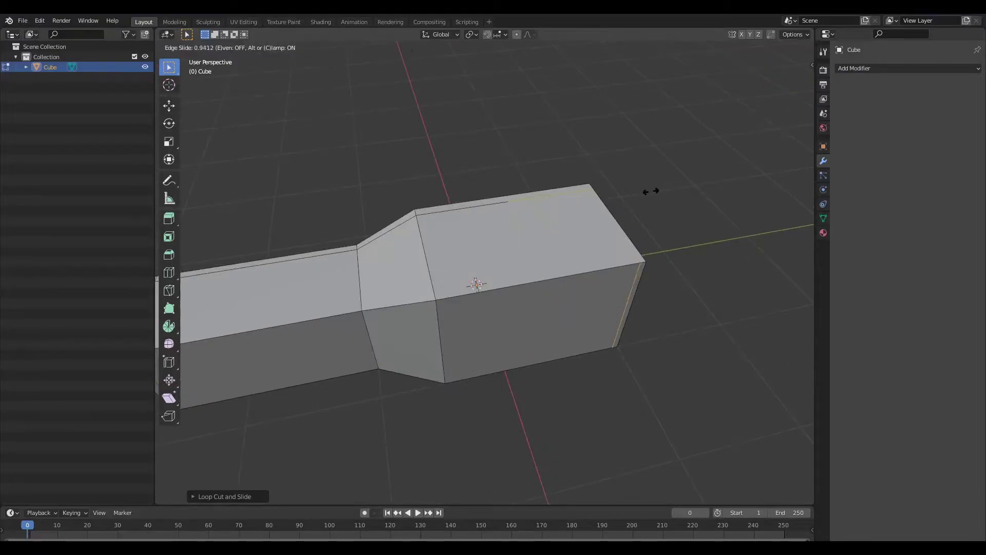
pyautogui.click(644, 193)
# - Add a lengthwise edge loop on the side wall, slide it close to the lower open edge and clear the selection
pyautogui.moveTo(643, 236); pyautogui.dragTo(637, 268, button='middle')
pyautogui.keyDown('alt'); pyautogui.click(627, 269); pyautogui.keyUp('alt')
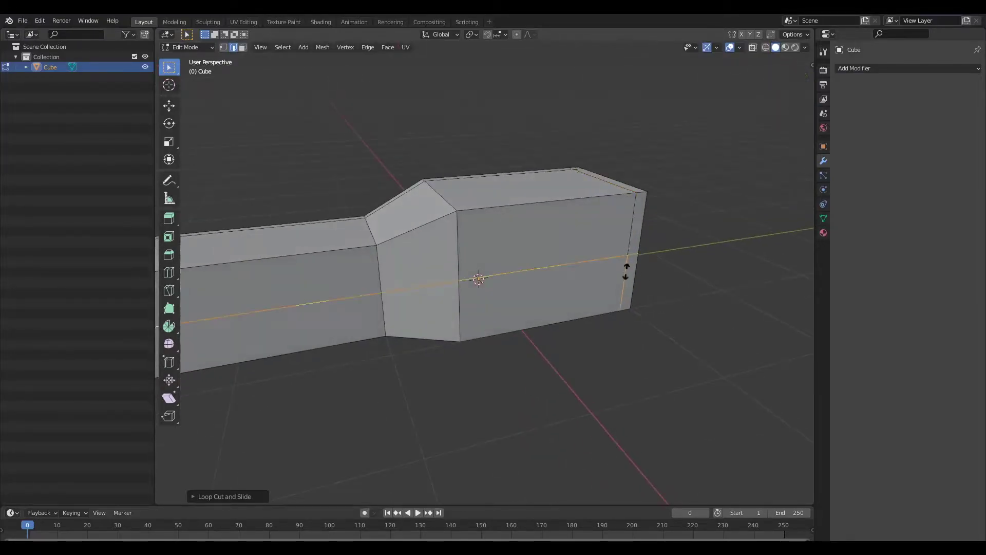
pyautogui.press('g')
pyautogui.press('g')
pyautogui.click(625, 317)
pyautogui.moveTo(559, 247); pyautogui.dragTo(530, 240, button='middle')
pyautogui.hotkey('alt', 'a')
pyautogui.moveTo(460, 246); pyautogui.dragTo(485, 283, button='middle')
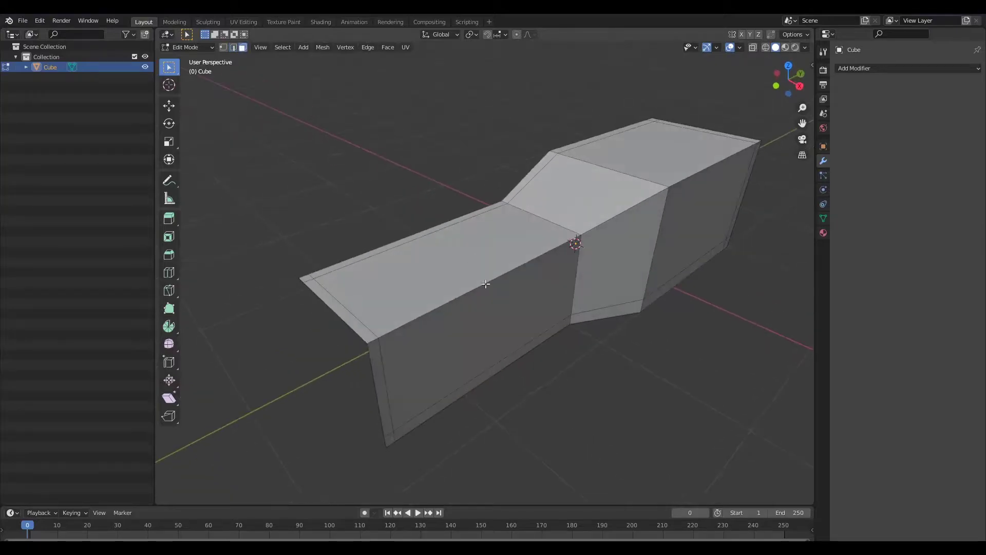
# - Bevel the long corner edge between the top and side surfaces with several segments
pyautogui.click(486, 283)
pyautogui.press('2')
pyautogui.hotkey('alt', 'a')
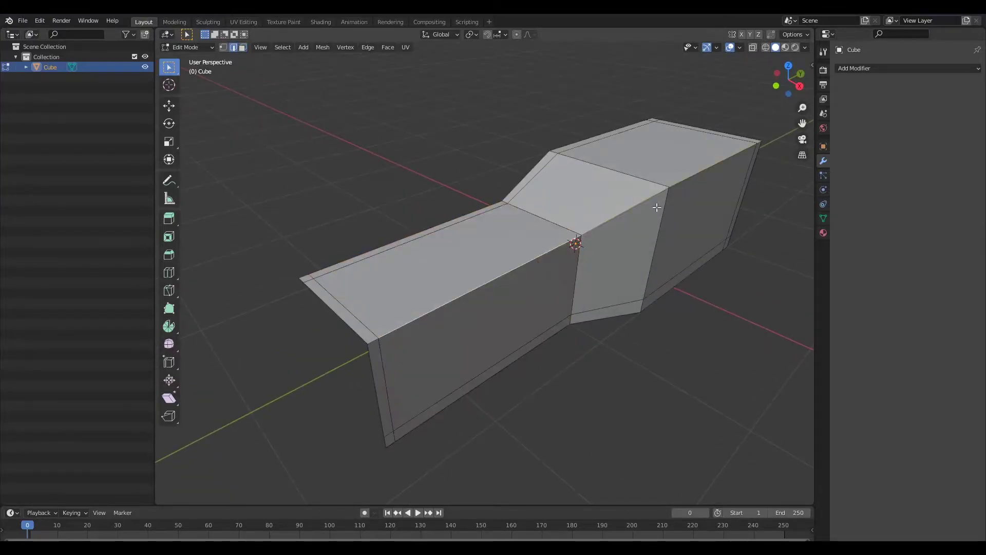
pyautogui.moveTo(656, 207); pyautogui.dragTo(647, 224, button='middle')
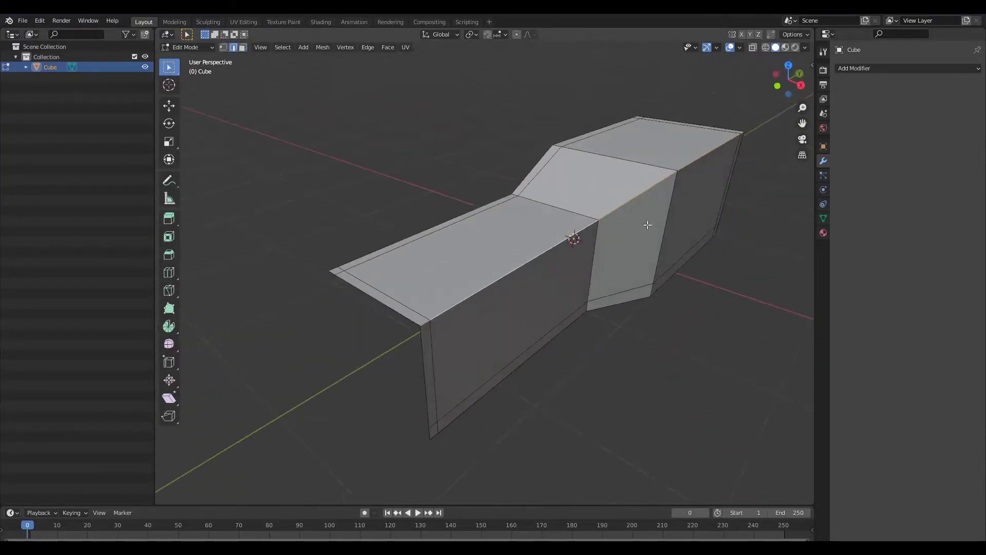
pyautogui.keyDown('alt'); pyautogui.click(589, 249); pyautogui.keyUp('alt')
pyautogui.hotkey('ctrl', 'b')
pyautogui.scroll(3, 592, 272)
pyautogui.click(592, 280)
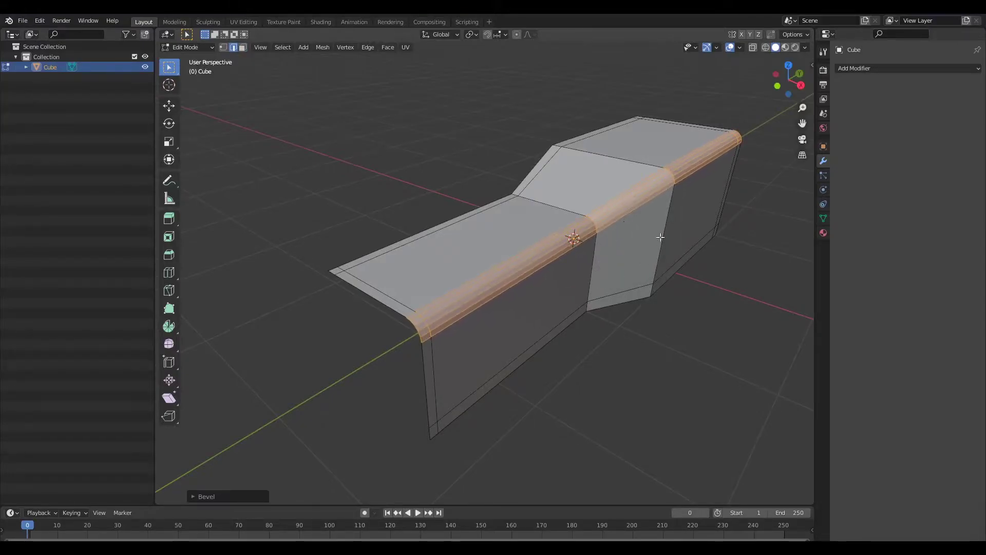
# - Apply a level 2 Subdivision modifier to the bevelled mesh and shade it smooth
pyautogui.press('Tab')
pyautogui.moveTo(642, 228); pyautogui.dragTo(654, 196, button='middle')
pyautogui.hotkey('ctrl', '2')
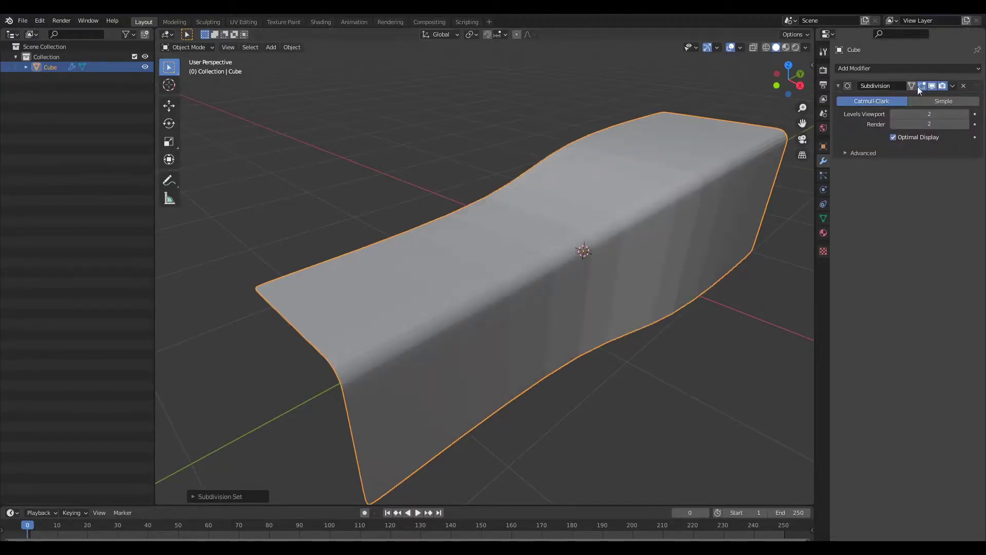
pyautogui.rightClick(666, 258)
pyautogui.click(671, 259)
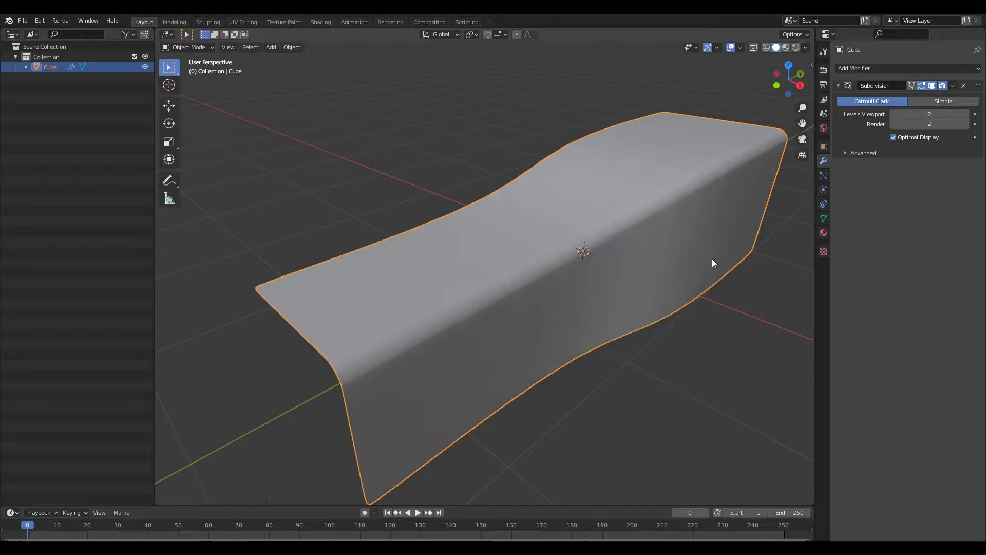
pyautogui.scroll(-1, 667, 248)
pyautogui.moveTo(667, 248); pyautogui.dragTo(402, 310, button='middle')
pyautogui.scroll(1, 666, 248)
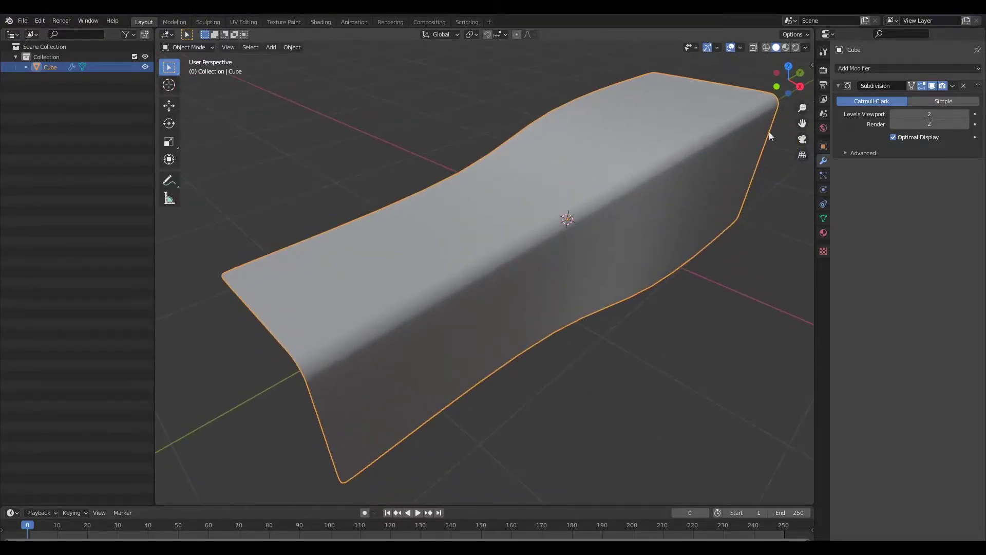
pyautogui.moveTo(768, 135); pyautogui.dragTo(628, 257, button='middle')
pyautogui.moveTo(587, 288); pyautogui.dragTo(747, 189, button='middle')
pyautogui.scroll(3, 649, 285)
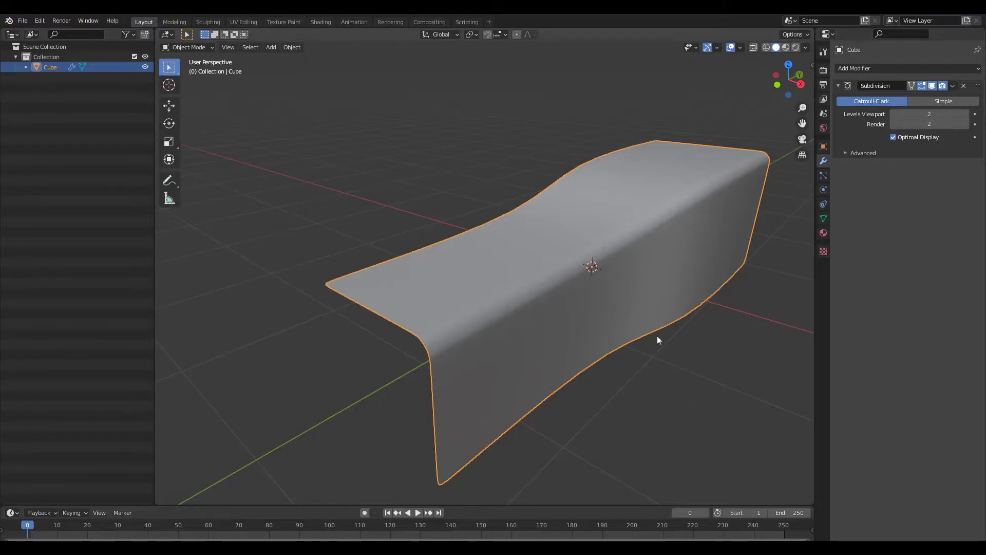
# - Undo the smooth shading, the Subdivision modifier and the corner bevel
pyautogui.hotkey('ctrl', 'z')
pyautogui.hotkey('ctrl', 'z')
pyautogui.hotkey('ctrl', 'z')
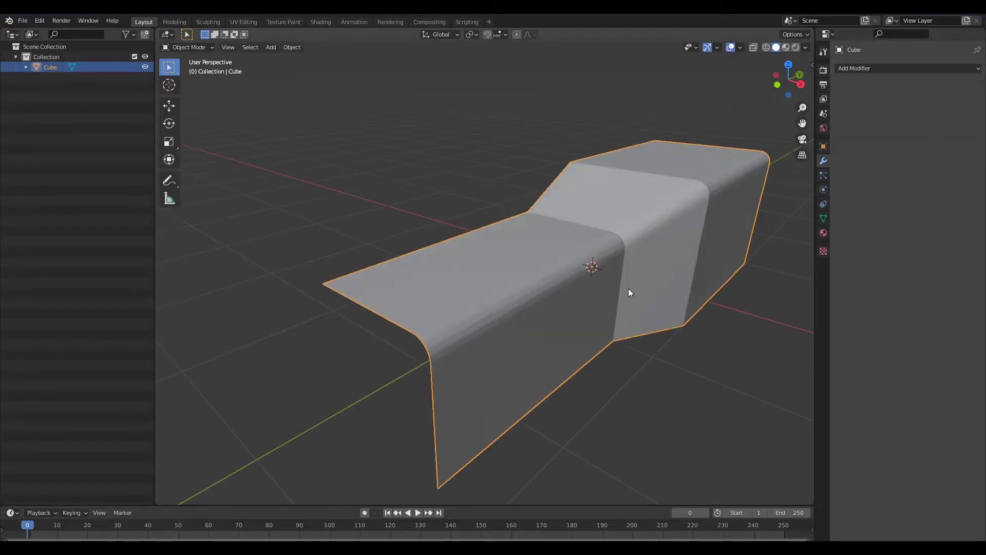
pyautogui.hotkey('ctrl', 'z')
pyautogui.hotkey('ctrl', 'z')
# - Add two lengthwise edge loops close to the long corner edge, one on the top surface and one on the side wall
pyautogui.moveTo(627, 291)
pyautogui.mouseDown(button='middle')
pyautogui.moveTo(619, 302)
pyautogui.moveTo(633, 295)
pyautogui.mouseUp(button='middle')
pyautogui.hotkey('ctrl', 'r')
pyautogui.click(426, 311)
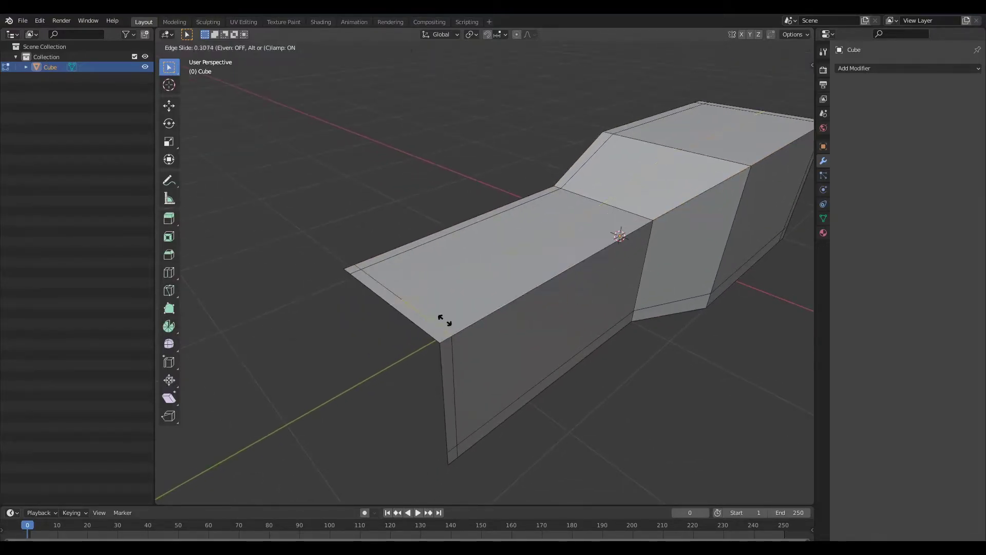
pyautogui.click(457, 351)
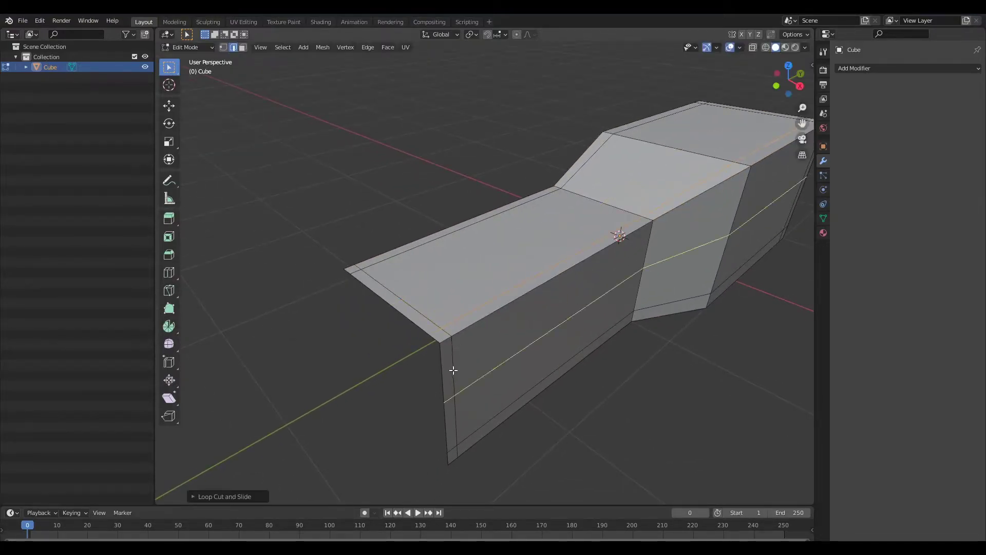
pyautogui.hotkey('ctrl', 'r')
pyautogui.click(454, 359)
pyautogui.click(470, 326)
pyautogui.moveTo(625, 293); pyautogui.dragTo(648, 275, button='middle')
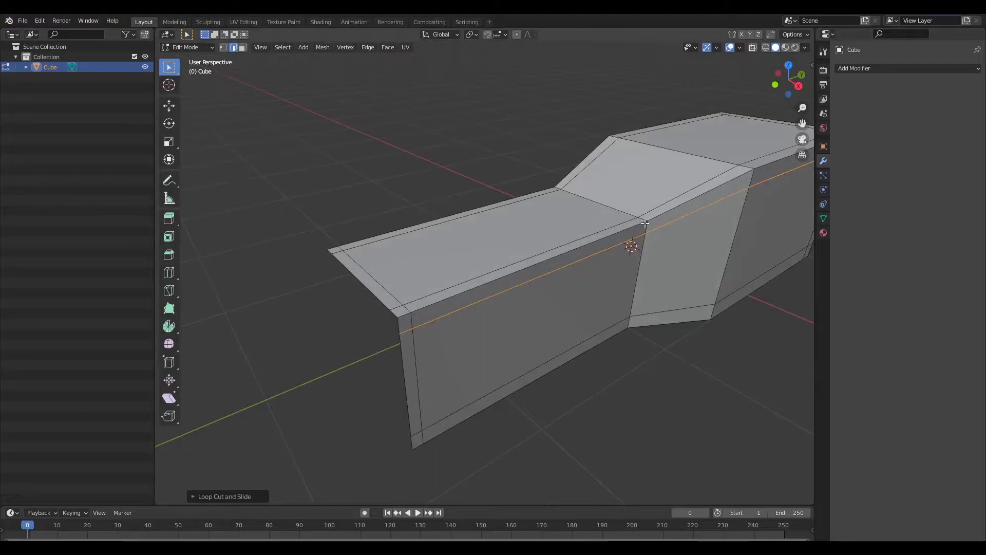
# - Add a Subdivision modifier at level 2 to the mesh with supporting loops and shade it smooth
pyautogui.press('Tab')
pyautogui.hotkey('ctrl', '2')
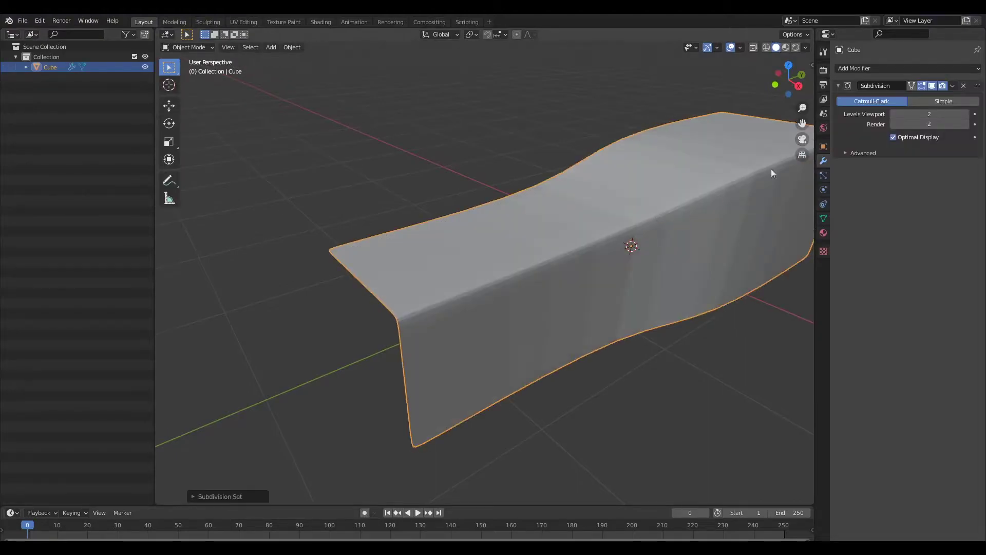
pyautogui.press('Tab')
pyautogui.rightClick(663, 229)
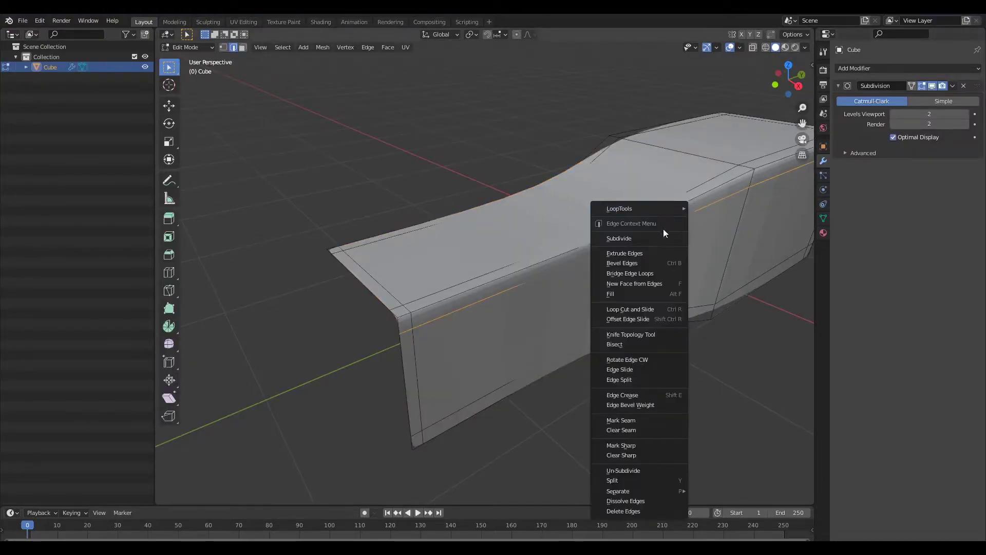
pyautogui.press('Escape')
pyautogui.press('Tab')
pyautogui.rightClick(655, 209)
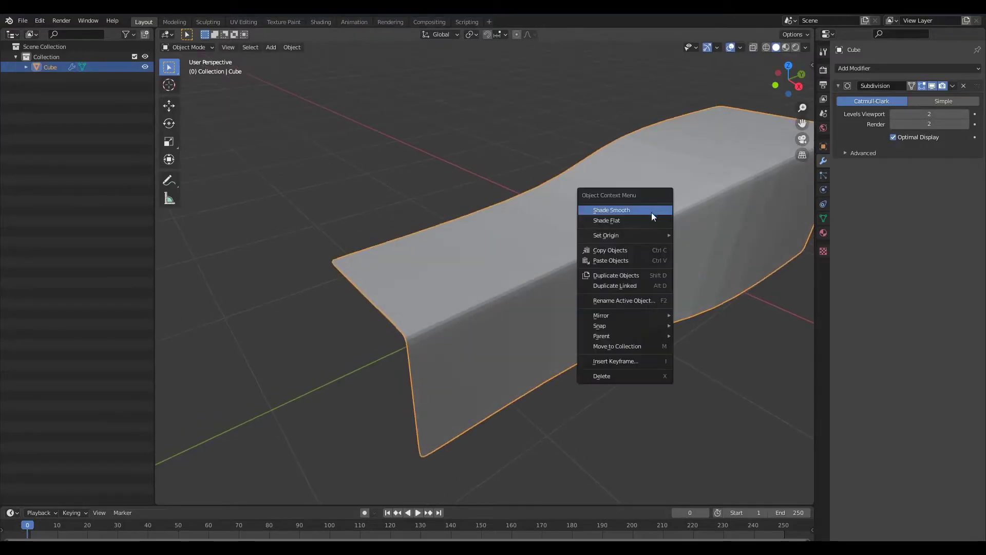
pyautogui.click(651, 210)
# - Examine the smoothed surface and its edge loops in Edit Mode around the corner and the sloped transition
pyautogui.moveTo(656, 271); pyautogui.dragTo(637, 284, button='middle')
pyautogui.scroll(3, 656, 257)
pyautogui.press('Tab')
pyautogui.scroll(4, 635, 277)
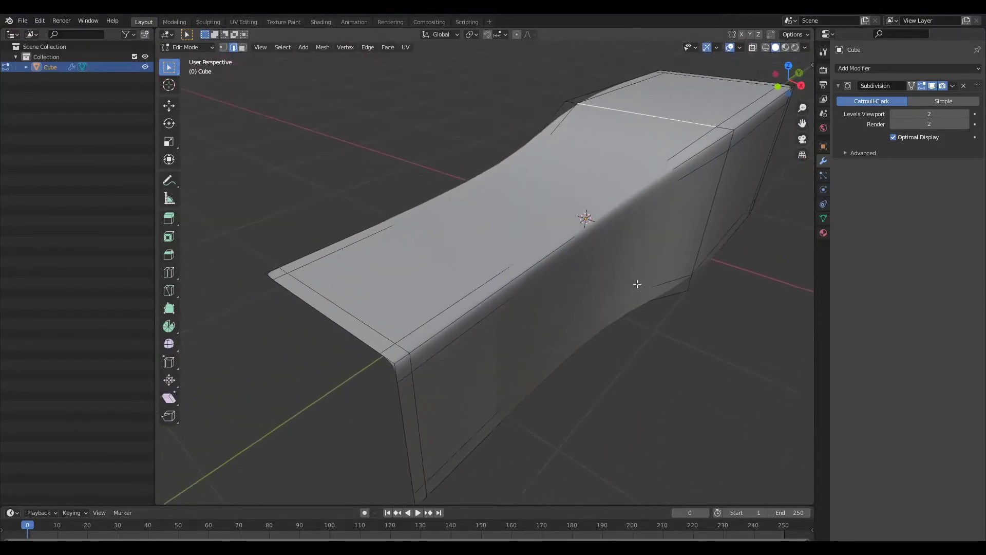
pyautogui.moveTo(660, 224); pyautogui.dragTo(598, 252, button='middle')
pyautogui.moveTo(712, 294)
pyautogui.mouseDown(button='middle')
pyautogui.moveTo(675, 278)
pyautogui.moveTo(592, 307)
pyautogui.moveTo(707, 297)
pyautogui.mouseUp(button='middle')
pyautogui.scroll(-3, 655, 334)
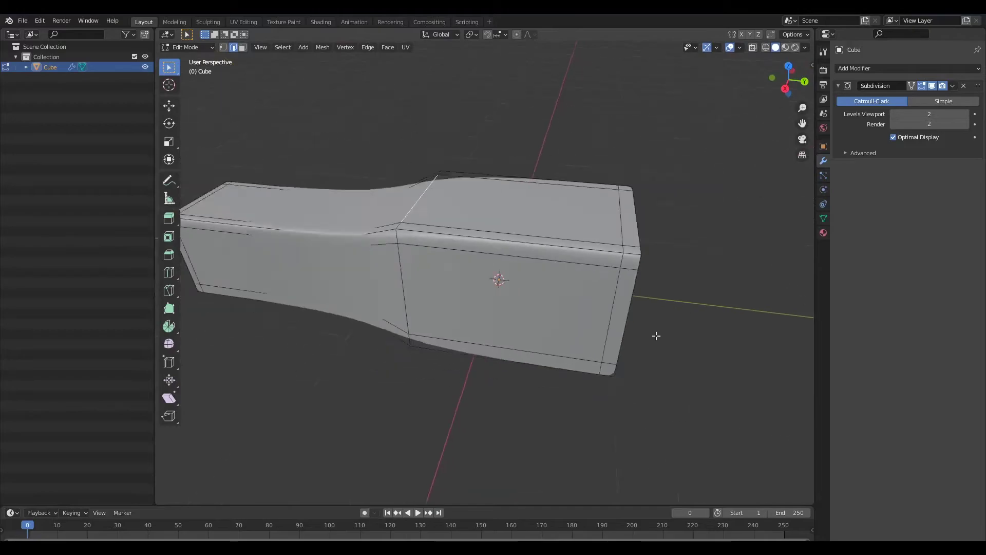
# - Hide the Subdivision modifier in the viewport and switch the mesh to vertex editing near the narrow end of the transition
pyautogui.keyDown('shift'); pyautogui.moveTo(614, 297); pyautogui.dragTo(655, 267, button='middle'); pyautogui.keyUp('shift')
pyautogui.press('Tab')
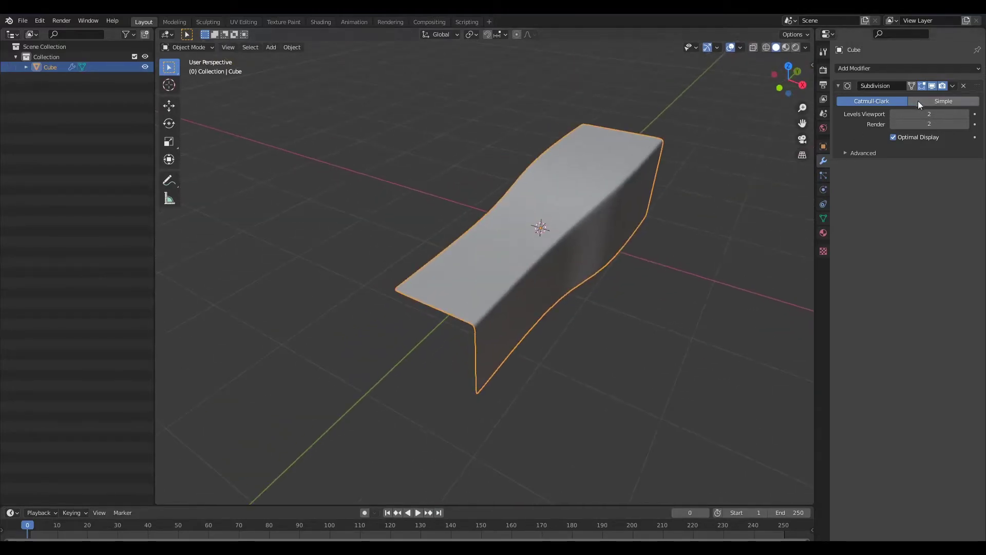
pyautogui.click(932, 85)
pyautogui.press('Tab')
pyautogui.scroll(3, 610, 280)
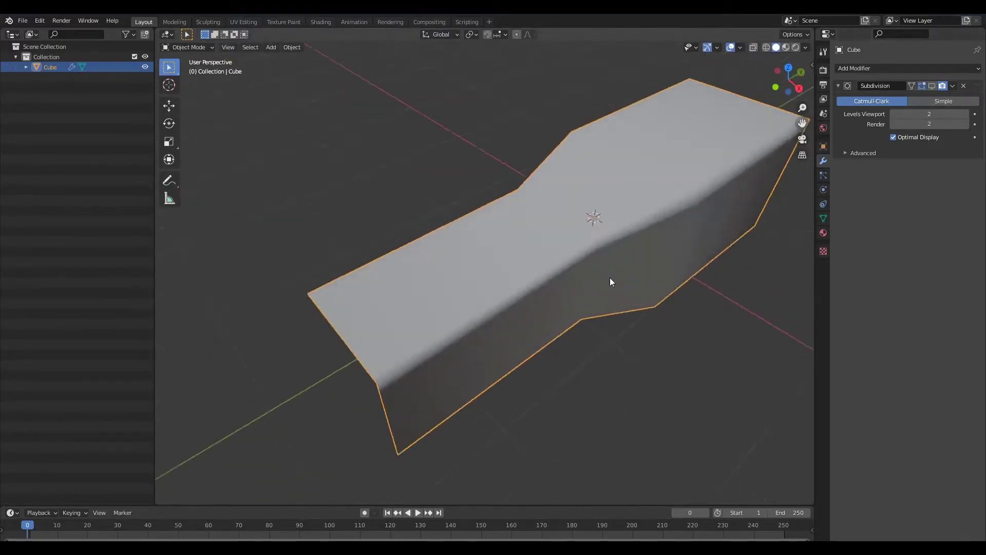
pyautogui.rightClick(609, 249)
pyautogui.press('Escape')
pyautogui.click(609, 247)
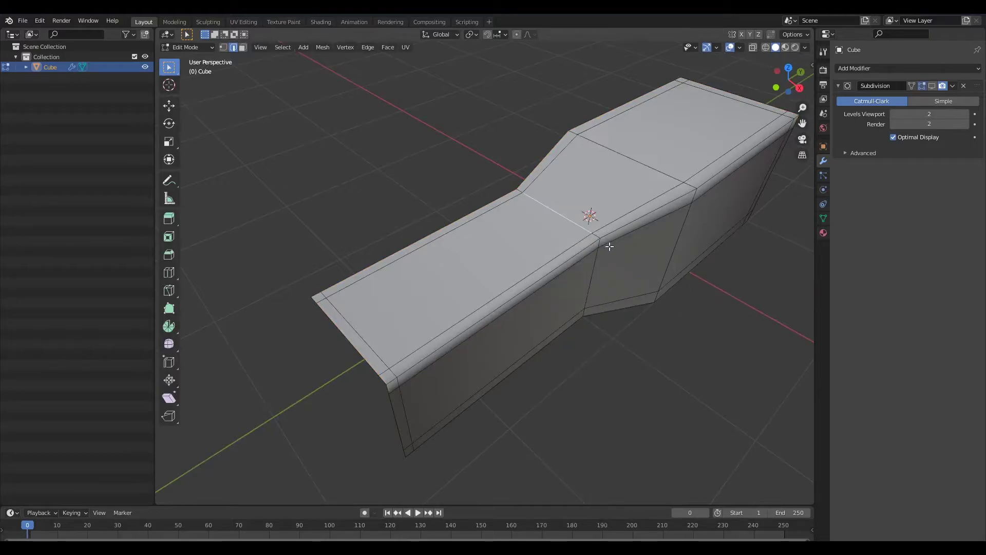
pyautogui.moveTo(616, 303); pyautogui.dragTo(621, 274, button='middle')
pyautogui.press('1')
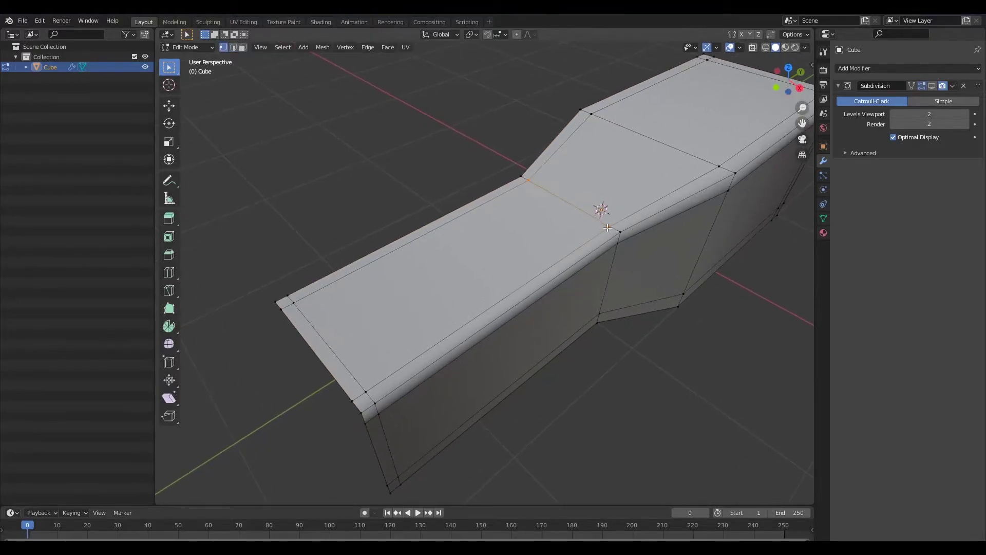
# - Slide the top-surface supporting vertex at the narrow end of the transition along its cross edge, away from the long corner
pyautogui.scroll(2, 633, 272)
pyautogui.press('KP_7')
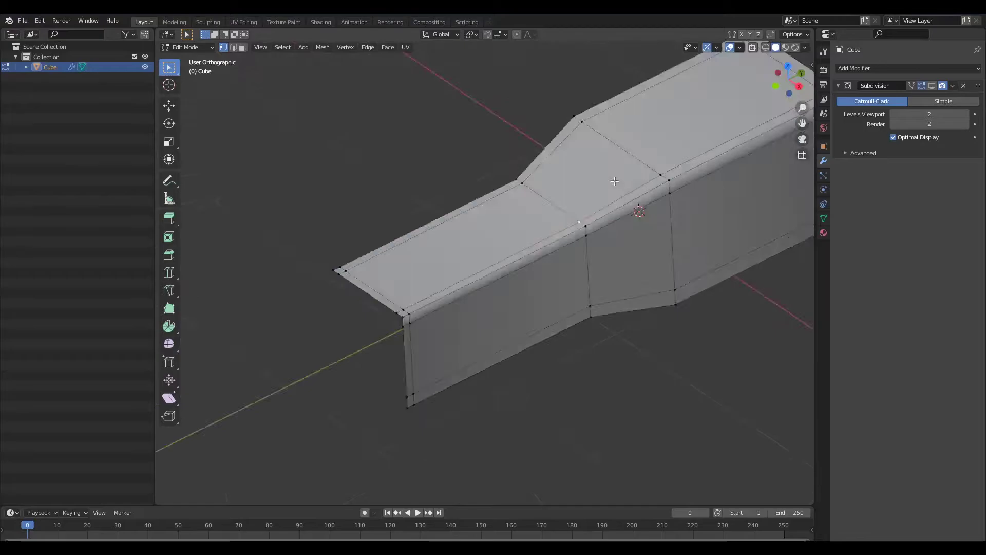
pyautogui.scroll(2, 630, 255)
pyautogui.scroll(2, 637, 263)
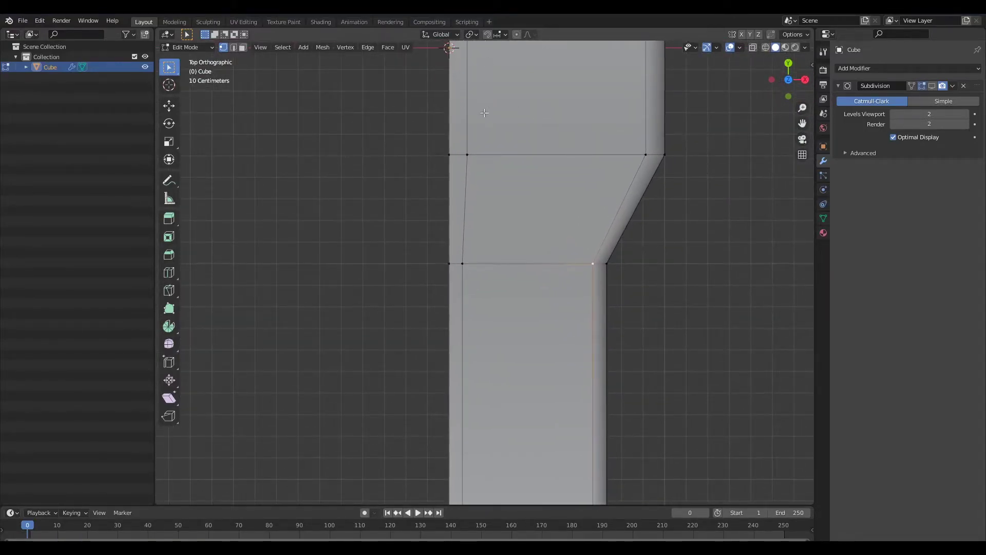
pyautogui.click(501, 35)
pyautogui.moveTo(698, 303); pyautogui.dragTo(657, 302, button='middle')
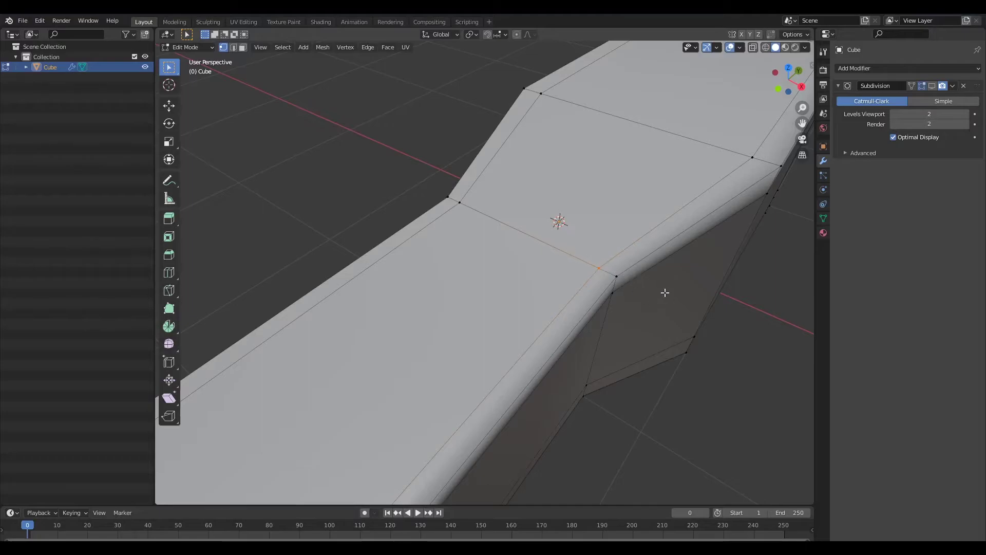
pyautogui.moveTo(665, 293); pyautogui.dragTo(668, 239, button='middle')
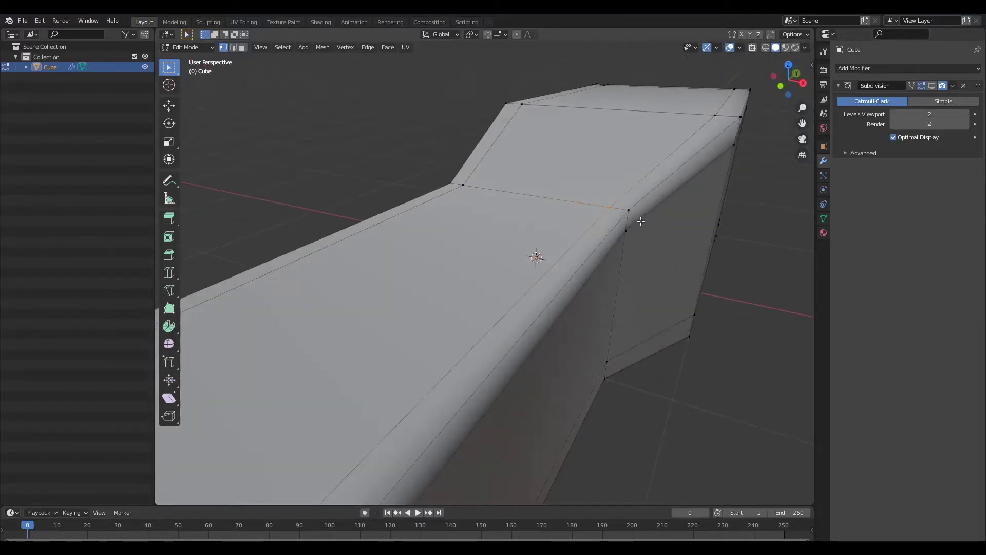
pyautogui.press('g')
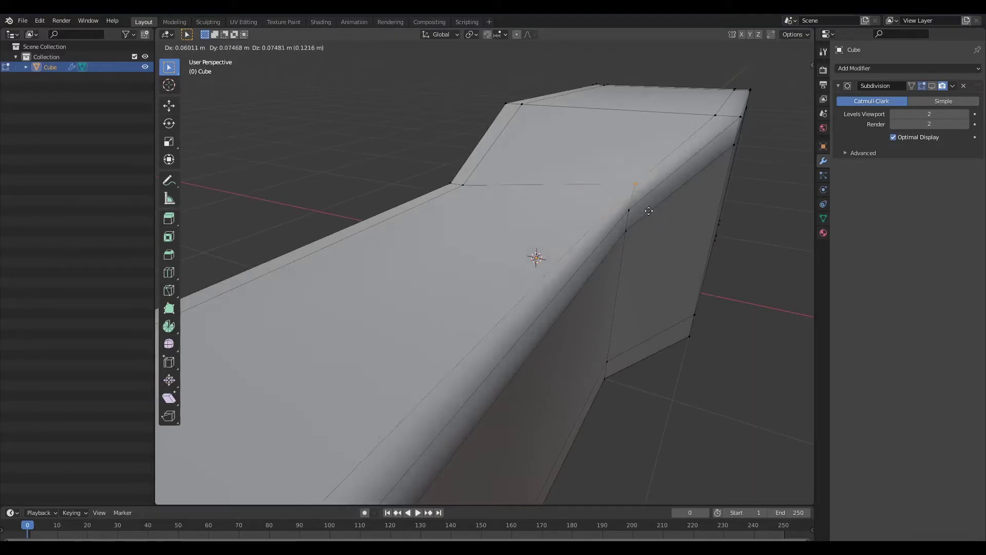
pyautogui.press('g')
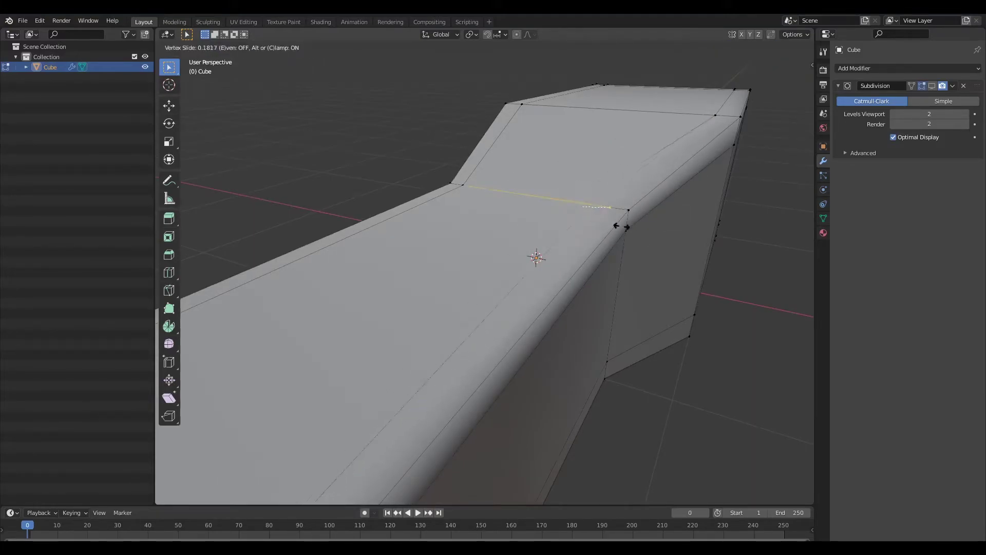
pyautogui.click(630, 233)
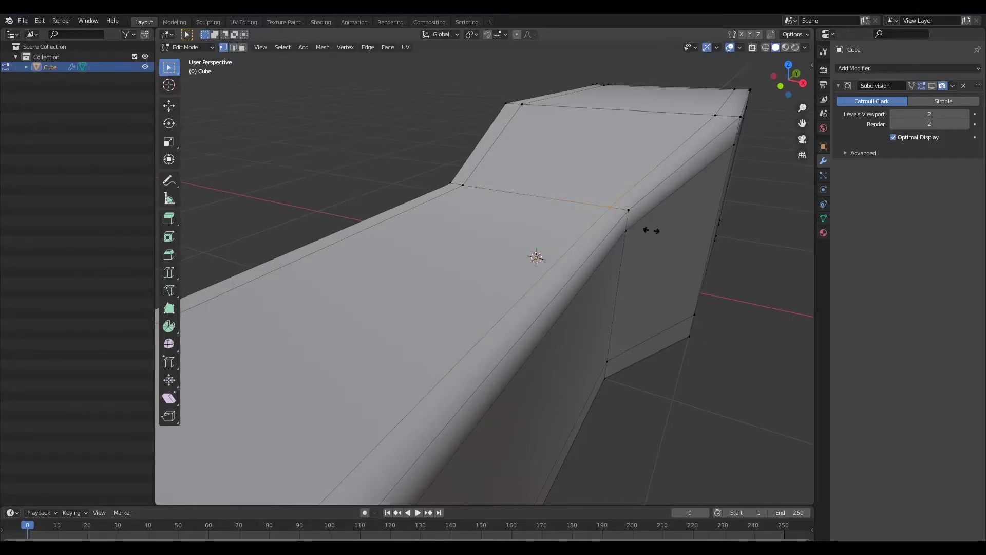
pyautogui.press('g')
pyautogui.press('g')
pyautogui.click(641, 232)
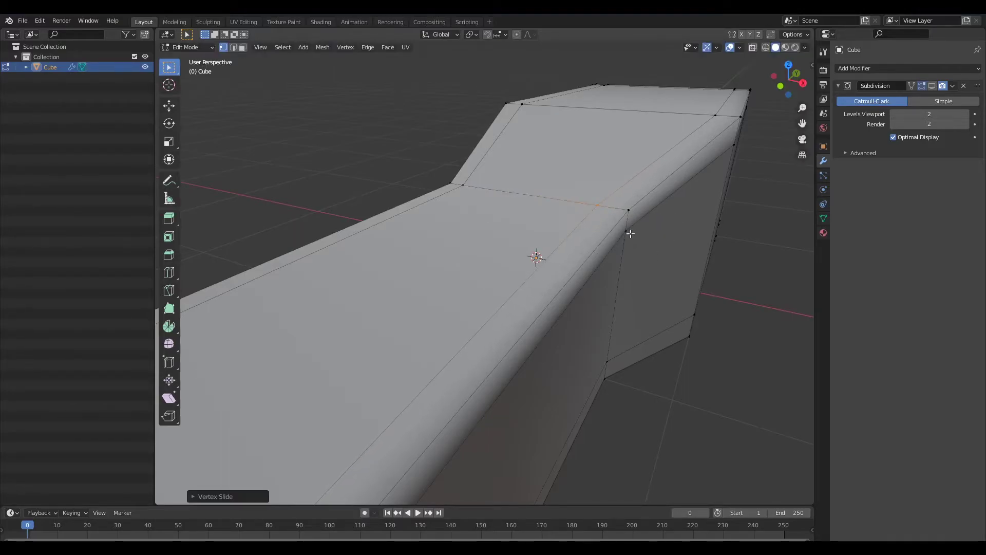
# - Slide the side-wall supporting vertex at the narrow end of the transition down, away from the long corner
pyautogui.click(629, 232)
pyautogui.press('g')
pyautogui.press('g')
pyautogui.click(667, 271)
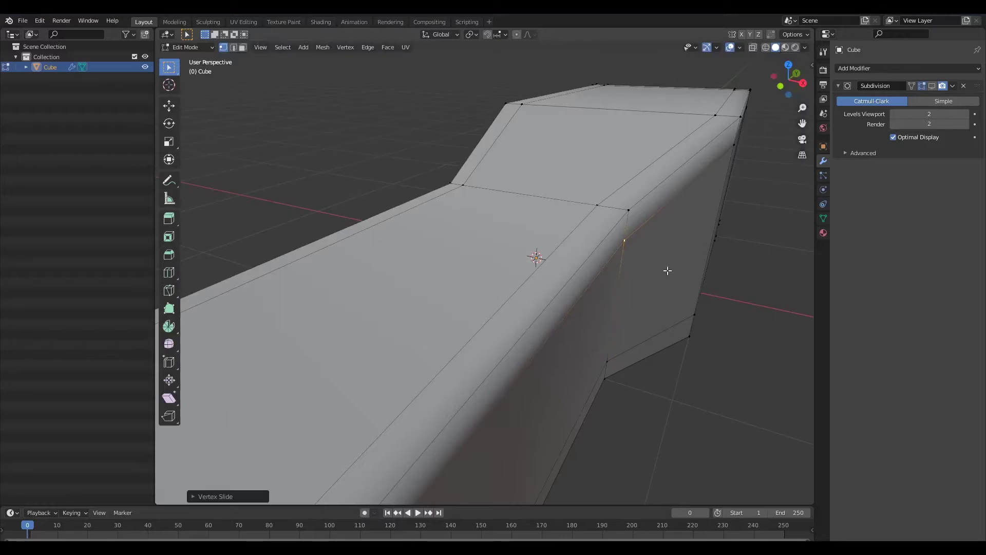
pyautogui.scroll(-5, 662, 223)
pyautogui.moveTo(662, 287); pyautogui.dragTo(652, 310, button='middle')
pyautogui.keyDown('shift'); pyautogui.moveTo(655, 256); pyautogui.dragTo(690, 202, button='middle'); pyautogui.keyUp('shift')
pyautogui.scroll(2, 651, 265)
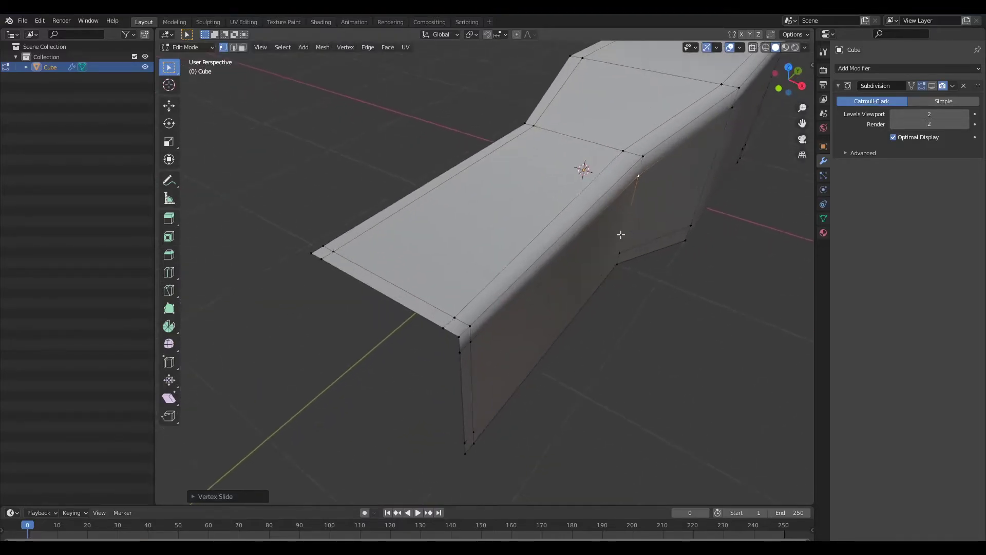
# - Inspect the supporting vertices along the long corner at the narrow open end and around the transition
pyautogui.moveTo(637, 242); pyautogui.dragTo(624, 257, button='middle')
pyautogui.moveTo(340, 287); pyautogui.dragTo(431, 385)
pyautogui.moveTo(440, 365); pyautogui.dragTo(444, 339, button='middle')
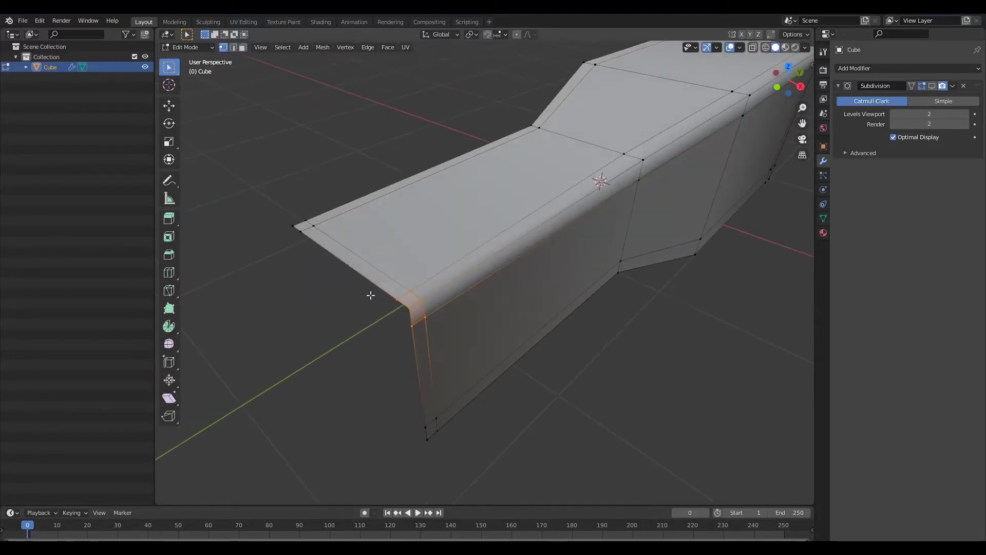
pyautogui.moveTo(694, 181); pyautogui.dragTo(710, 233, button='middle')
pyautogui.moveTo(612, 188); pyautogui.dragTo(678, 254)
pyautogui.moveTo(678, 254); pyautogui.dragTo(524, 312, button='middle')
# - Slide the top and side supporting vertices at the wide end of the transition farther from the long corner
pyautogui.click(594, 212)
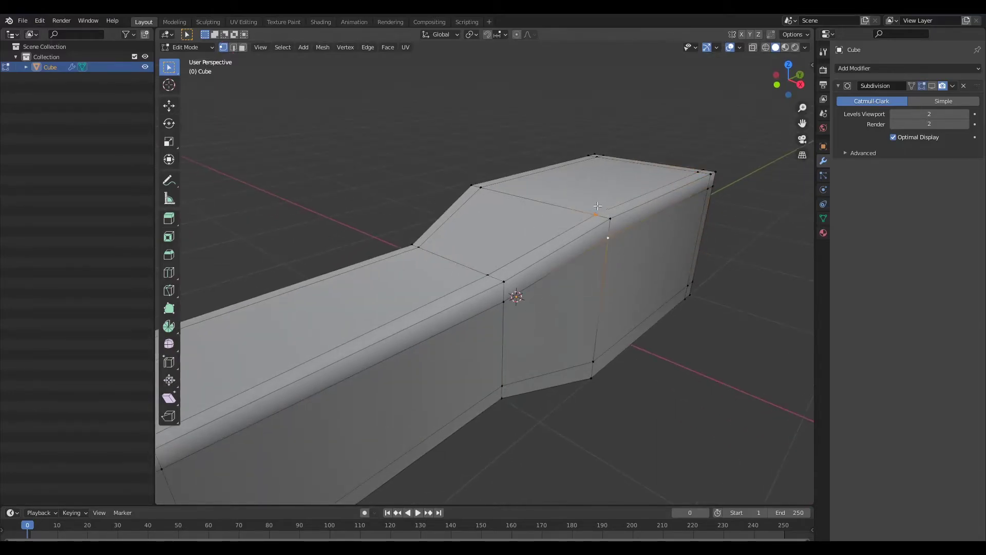
pyautogui.moveTo(597, 206); pyautogui.dragTo(614, 242, button='middle')
pyautogui.hotkey('shift', 'v')
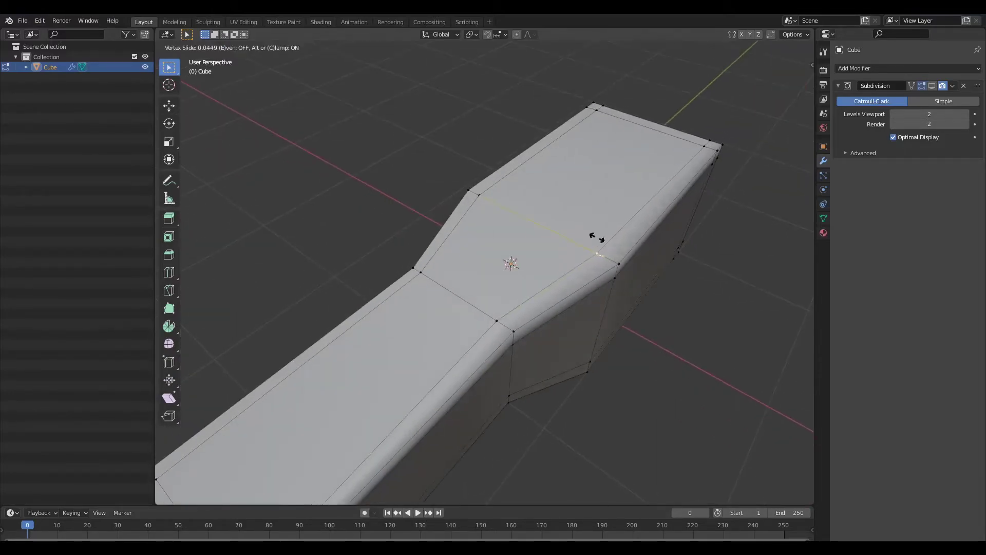
pyautogui.click(593, 236)
pyautogui.moveTo(639, 255); pyautogui.dragTo(605, 269, button='middle')
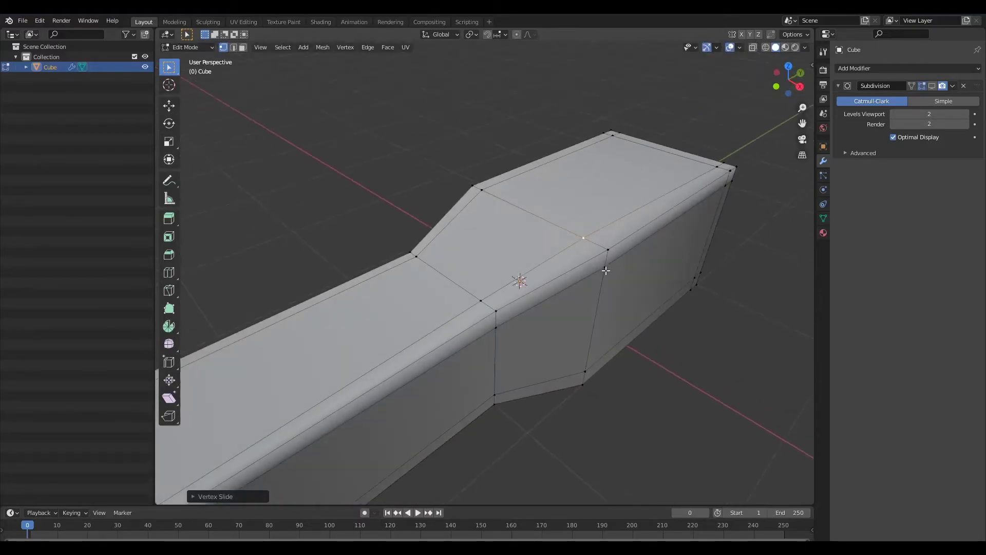
pyautogui.hotkey('shift', 'v')
pyautogui.click(641, 297)
pyautogui.moveTo(720, 217); pyautogui.dragTo(739, 208, button='middle')
# - Slide the top and side supporting vertices at the wide open end of the block farther from the long corner
pyautogui.click(761, 195)
pyautogui.hotkey('shift', 'v')
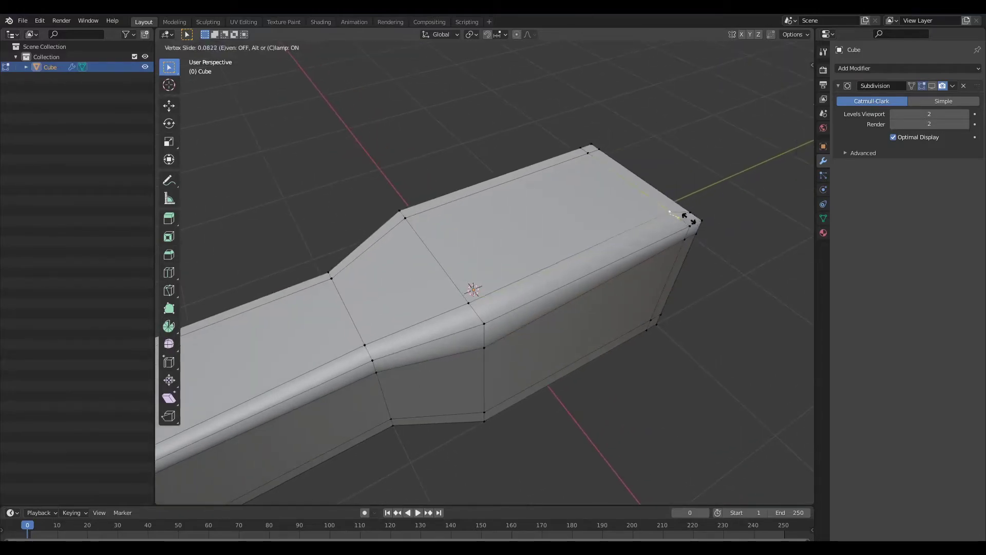
pyautogui.click(683, 216)
pyautogui.hotkey('shift', 'v')
pyautogui.click(697, 197)
pyautogui.moveTo(697, 196); pyautogui.dragTo(718, 226, button='middle')
pyautogui.click(678, 226)
pyautogui.hotkey('shift', 'v')
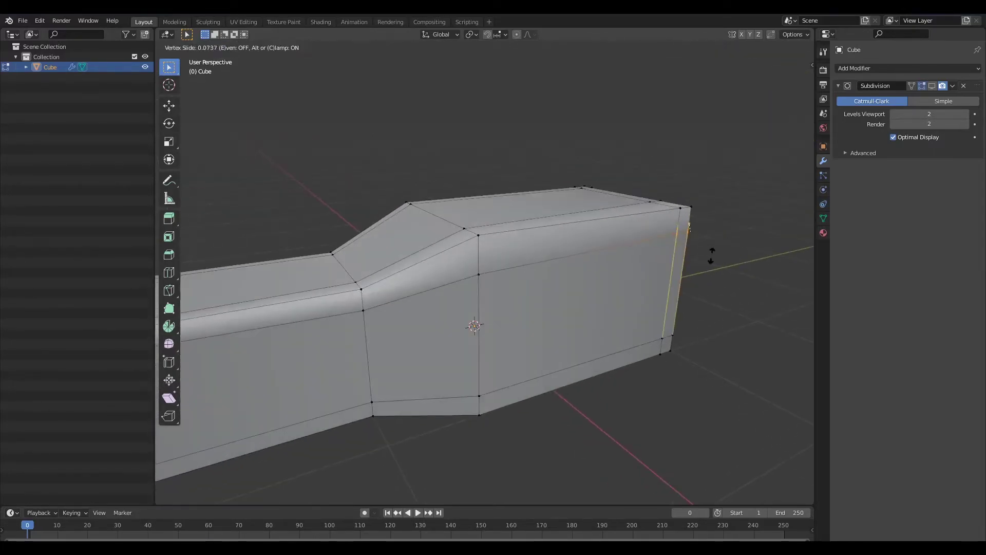
pyautogui.click(711, 260)
pyautogui.moveTo(712, 260); pyautogui.dragTo(610, 241, button='middle')
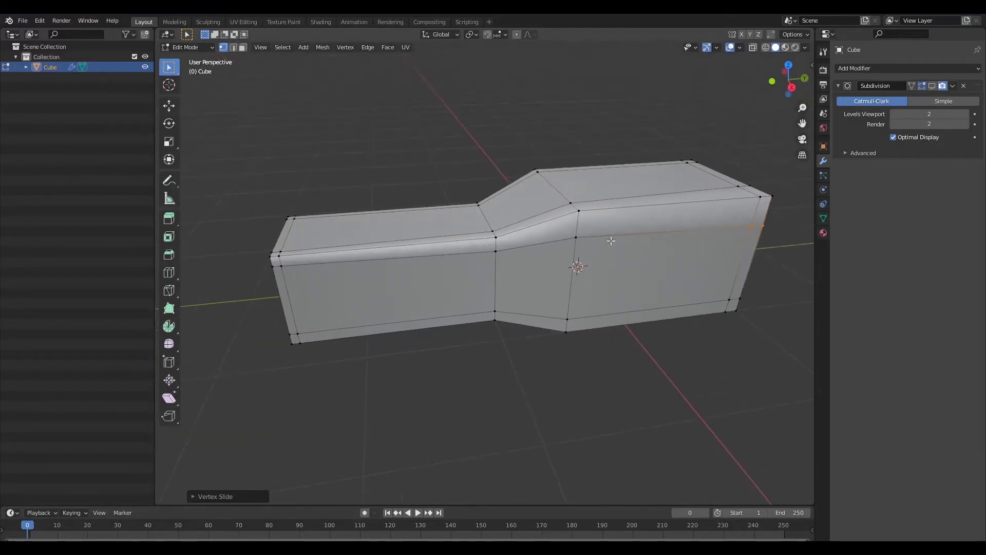
pyautogui.moveTo(685, 236); pyautogui.dragTo(708, 262, button='middle')
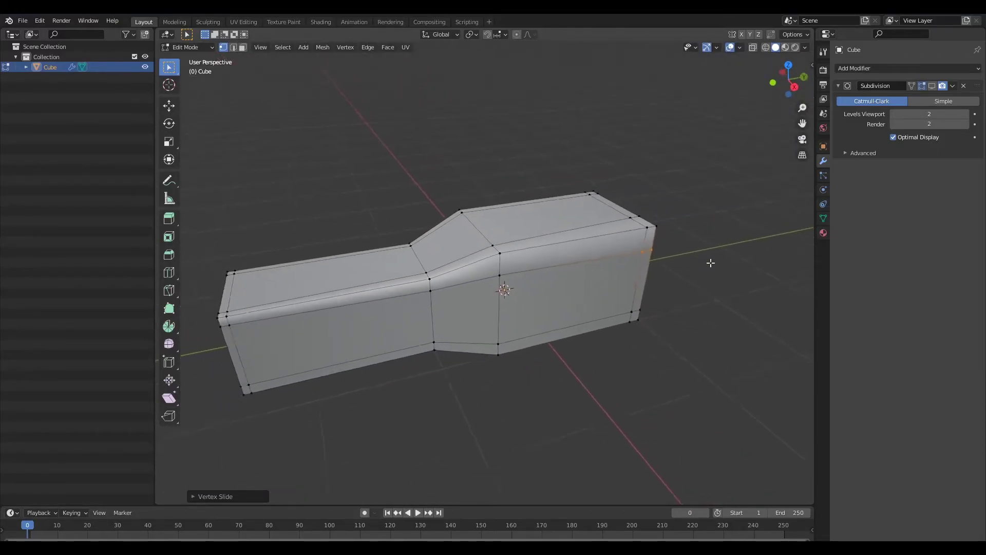
pyautogui.scroll(2, 699, 231)
pyautogui.moveTo(684, 204); pyautogui.dragTo(678, 267, button='middle')
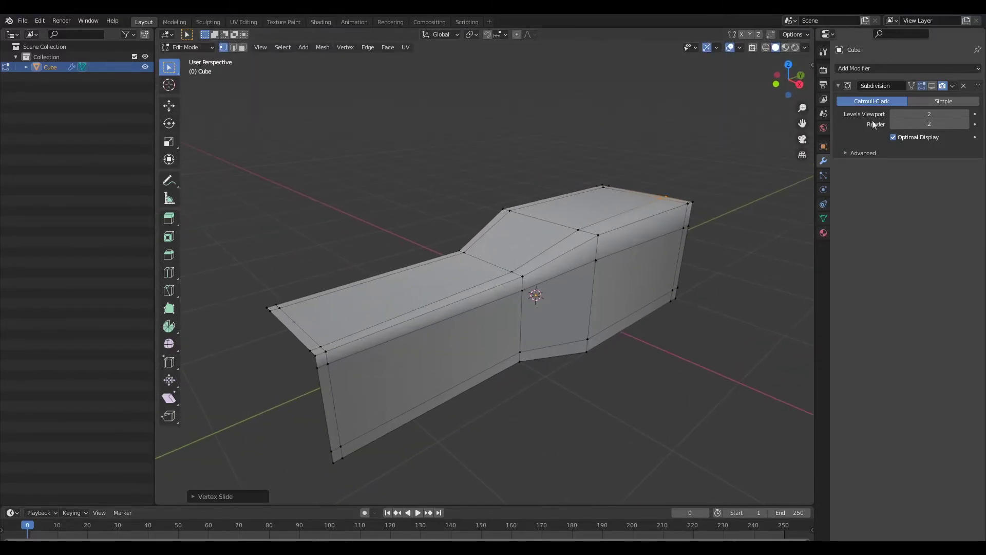
# - Show the Subdivision modifier in the viewport again and examine the varying roundness of the long corner in Object Mode
pyautogui.click(931, 87)
pyautogui.press('Tab')
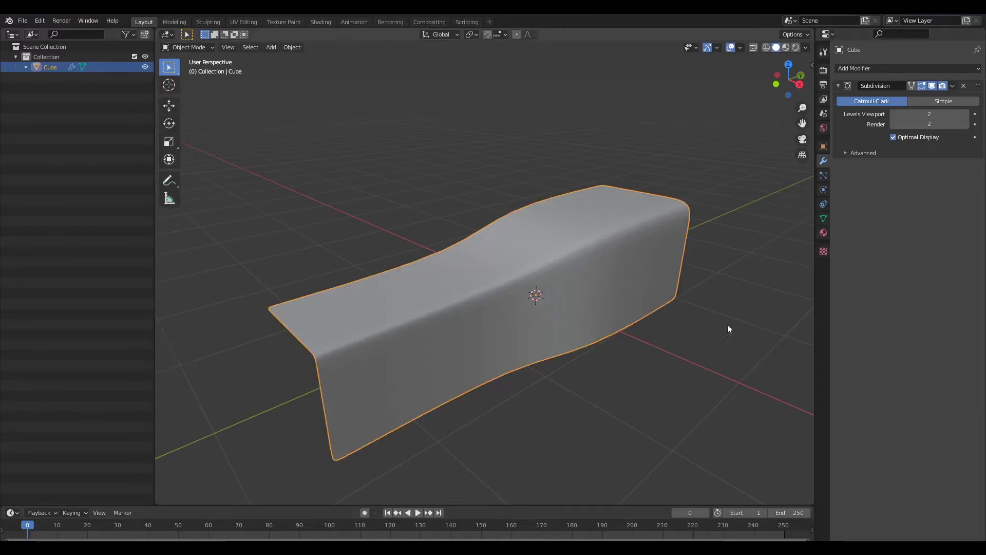
pyautogui.moveTo(661, 248); pyautogui.dragTo(634, 255, button='middle')
pyautogui.scroll(4, 646, 331)
pyautogui.moveTo(646, 336); pyautogui.dragTo(647, 275, button='middle')
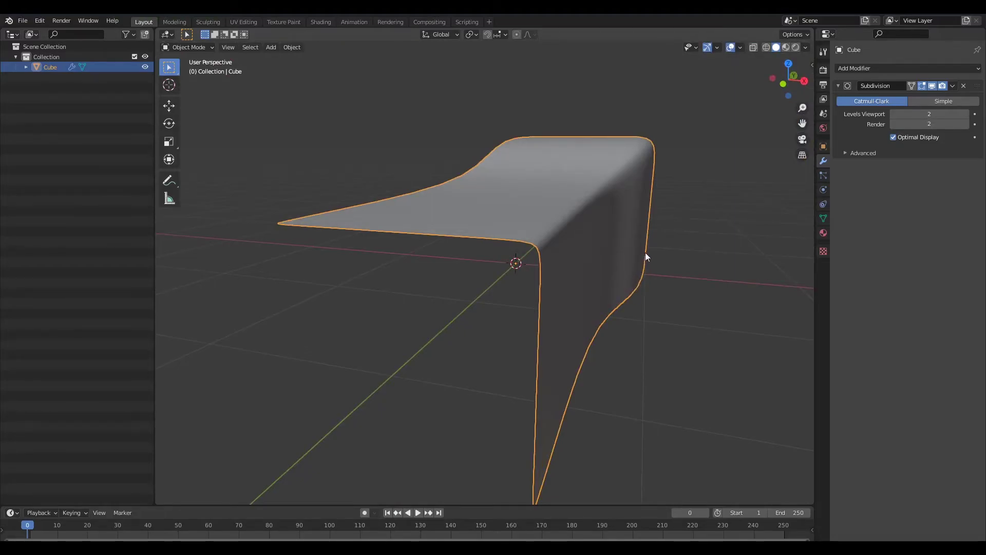
pyautogui.moveTo(645, 251); pyautogui.dragTo(487, 301, button='middle')
# - Slide the top-surface supporting vertices at the narrow open end closer to the long corner to sharpen it
pyautogui.press('Tab')
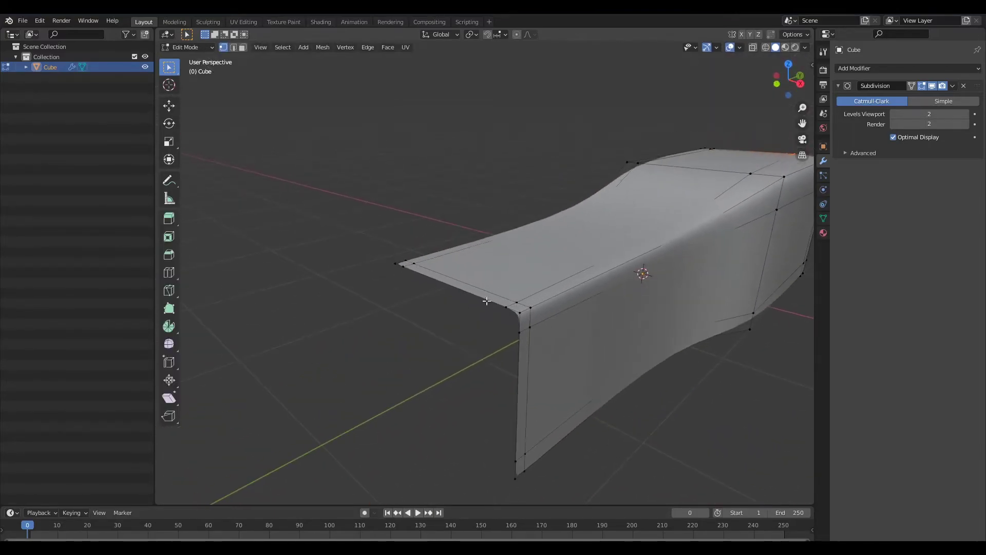
pyautogui.moveTo(495, 291); pyautogui.dragTo(521, 308)
pyautogui.moveTo(563, 307); pyautogui.dragTo(549, 287, button='middle')
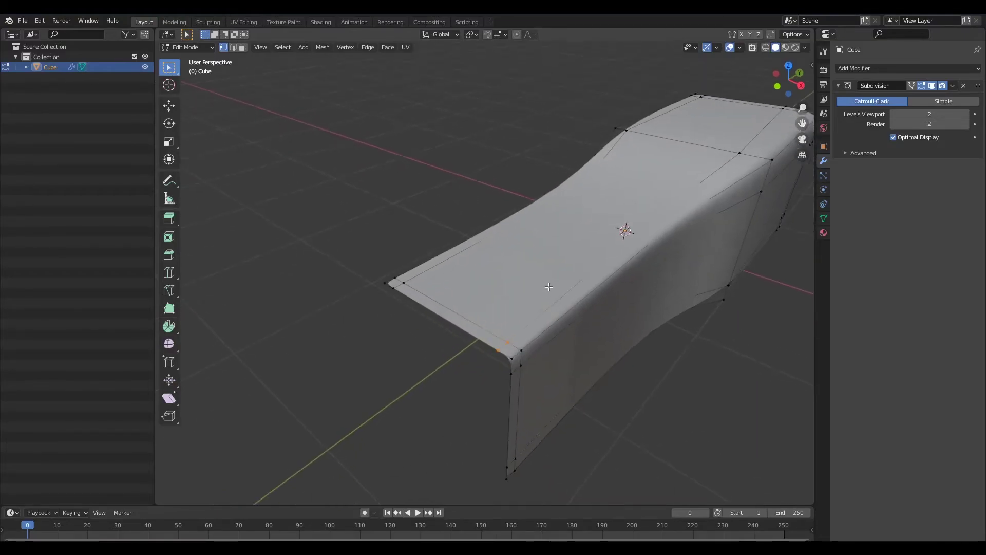
pyautogui.hotkey('shift', 'v')
pyautogui.click(545, 331)
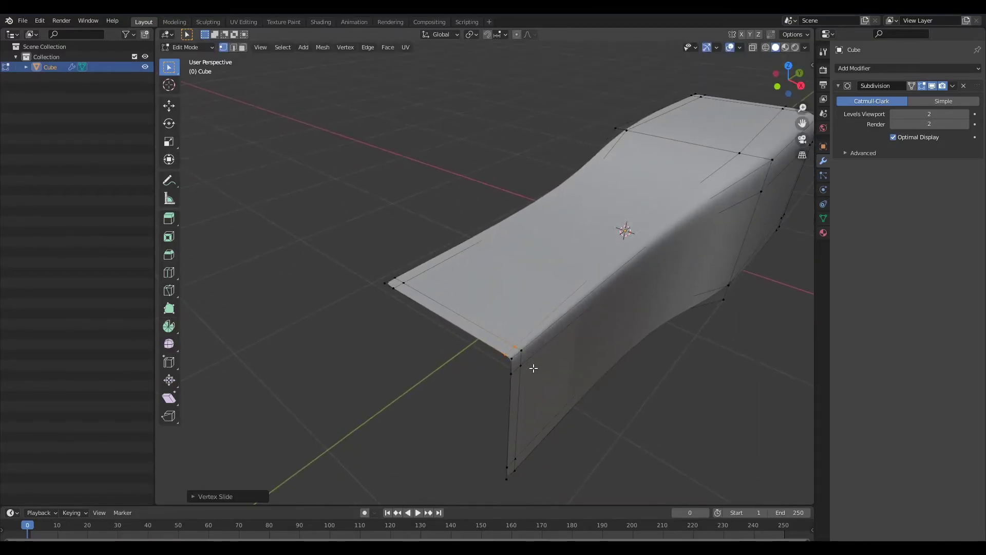
pyautogui.moveTo(533, 369); pyautogui.dragTo(531, 347, button='middle')
# - Slide the side-wall supporting vertices at the narrow open end up toward the corner and return to Object Mode
pyautogui.hotkey('shift', 'v')
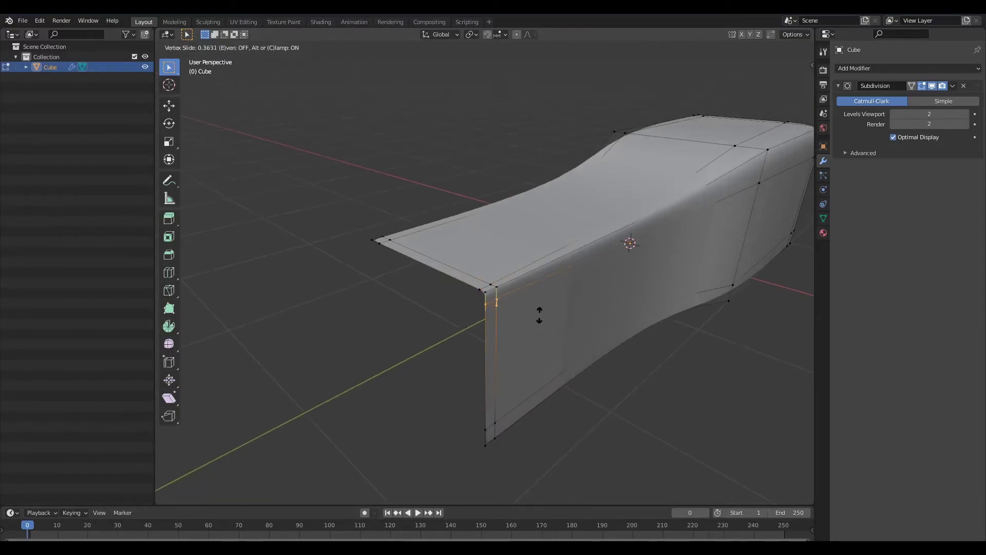
pyautogui.click(572, 305)
pyautogui.moveTo(628, 307); pyautogui.dragTo(601, 282, button='middle')
pyautogui.press('Tab')
pyautogui.moveTo(654, 297); pyautogui.dragTo(610, 285, button='middle')
pyautogui.scroll(-3, 640, 315)
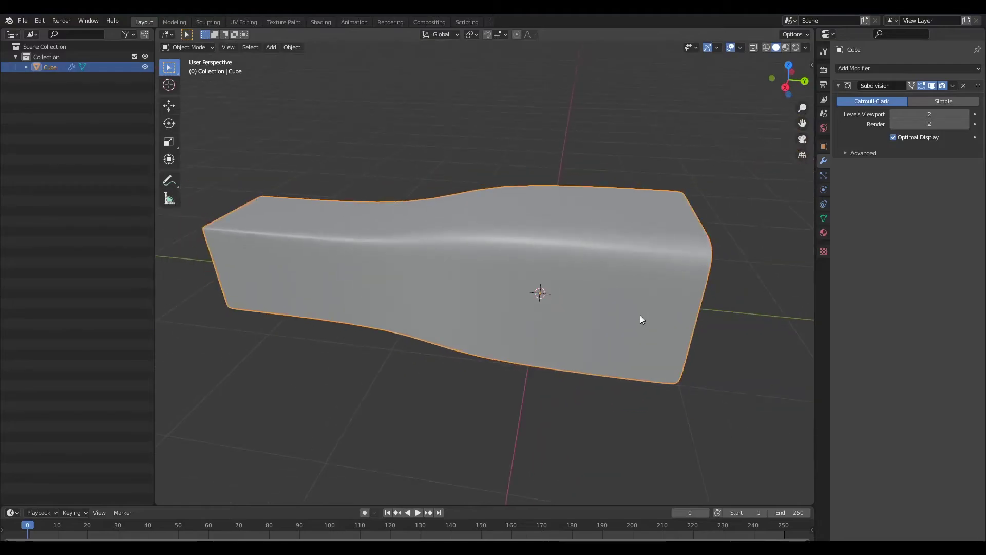
pyautogui.moveTo(640, 315); pyautogui.dragTo(657, 302, button='middle')
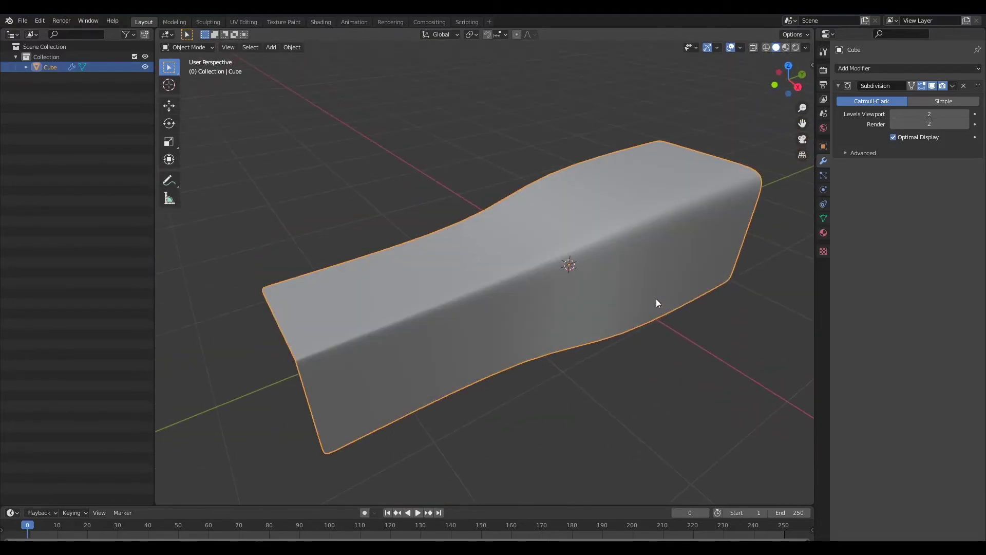
# - Switch to the Shading workspace and create a new material on the block
pyautogui.click(321, 22)
pyautogui.click(388, 329)
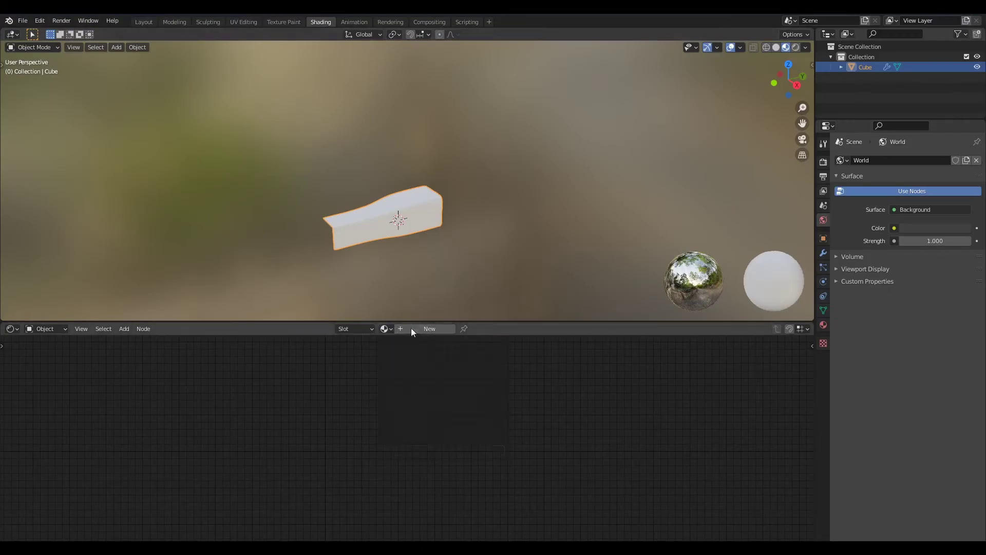
pyautogui.click(425, 328)
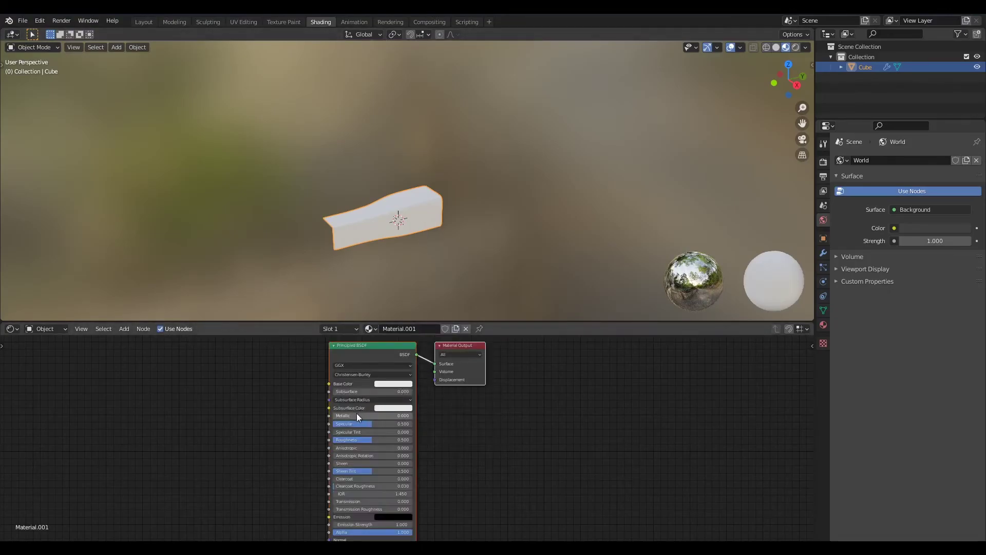
# - Set the material's Metallic and Clearcoat to 1.000 and darken its base color to grey
pyautogui.moveTo(357, 415); pyautogui.dragTo(520, 443)
pyautogui.moveTo(352, 477); pyautogui.dragTo(468, 493)
pyautogui.click(403, 385)
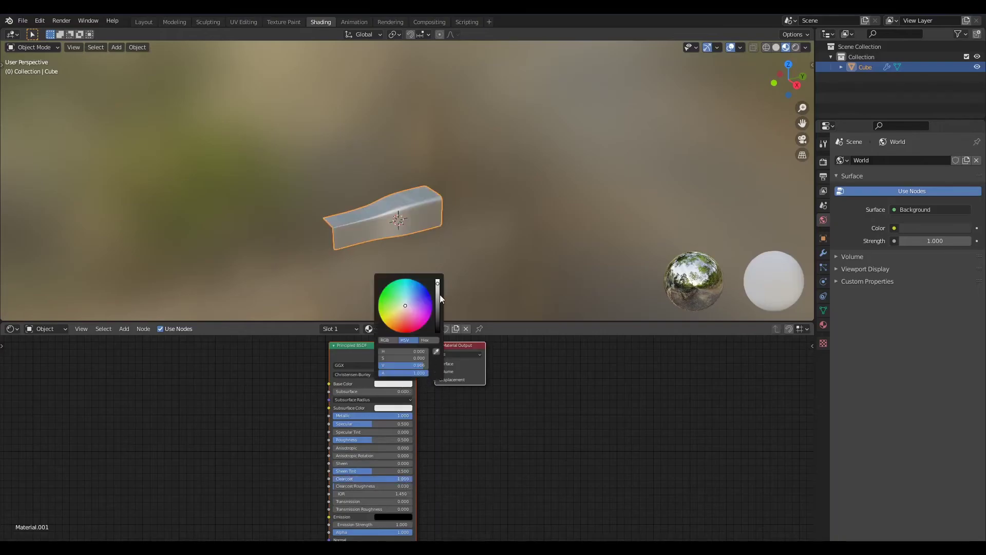
pyautogui.moveTo(440, 294); pyautogui.dragTo(438, 301)
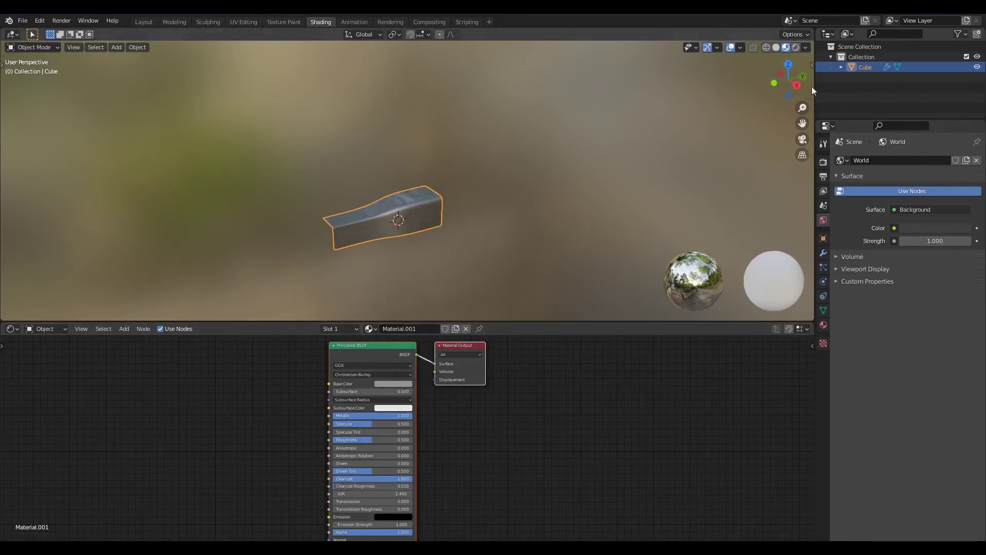
# - Change the viewport's Material Preview lighting to the dark studio HDRI with a bright overhead light
pyautogui.click(806, 47)
pyautogui.click(796, 133)
pyautogui.click(807, 129)
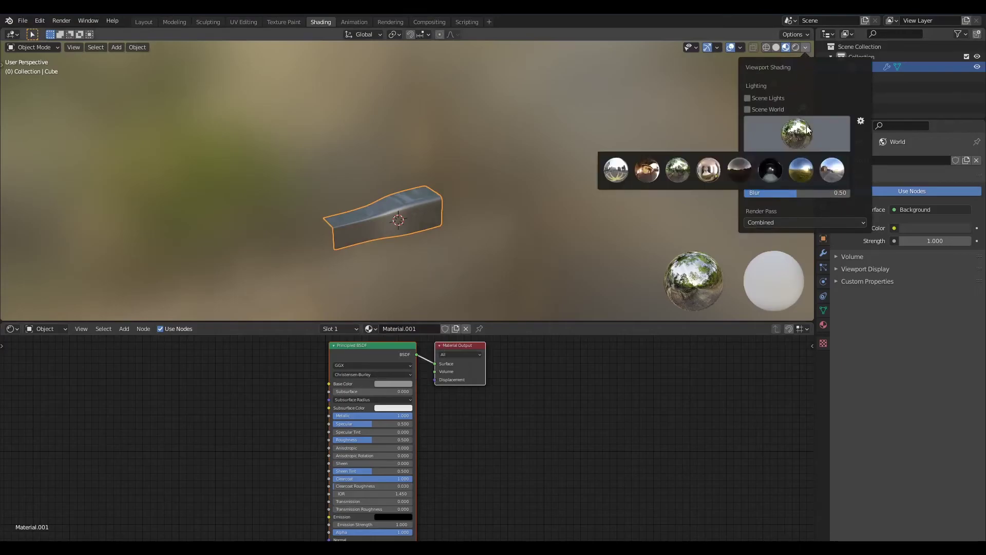
pyautogui.click(775, 172)
pyautogui.keyDown('shift'); pyautogui.moveTo(551, 231); pyautogui.dragTo(628, 219, button='middle'); pyautogui.keyUp('shift')
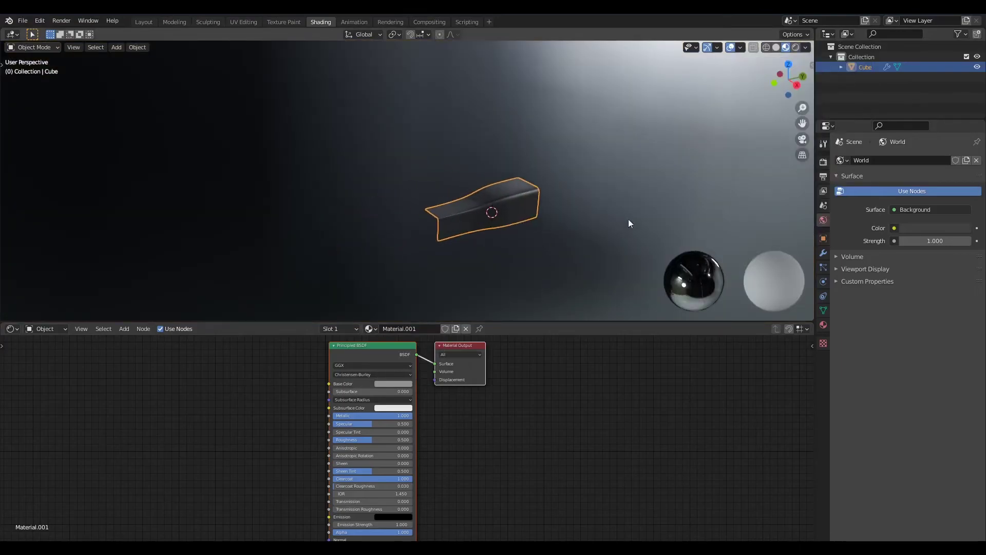
# - Lighten the material's base color slightly, raise Clearcoat Roughness to about 0.07 and lower Roughness to about 0.47
pyautogui.click(405, 383)
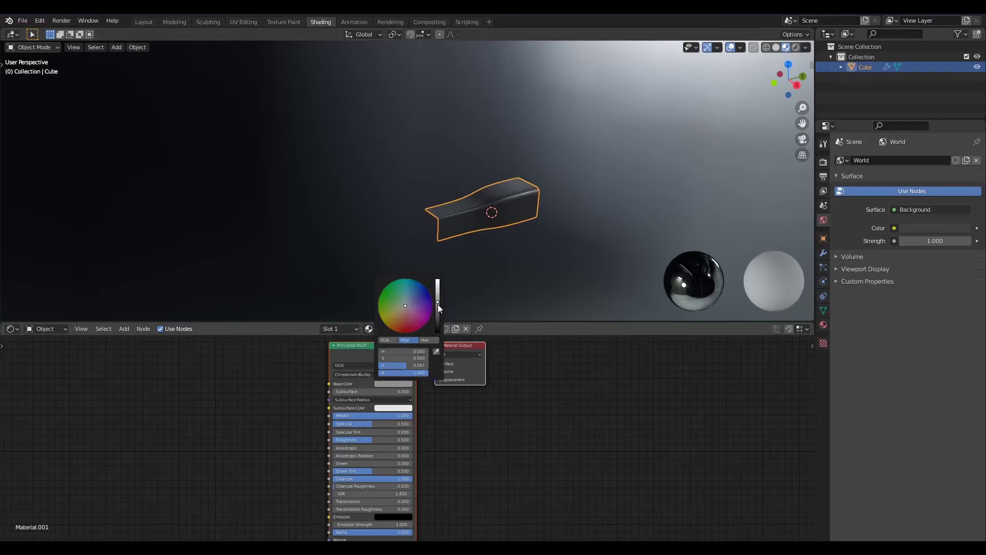
pyautogui.moveTo(438, 304); pyautogui.dragTo(437, 298)
pyautogui.moveTo(347, 486); pyautogui.dragTo(358, 485)
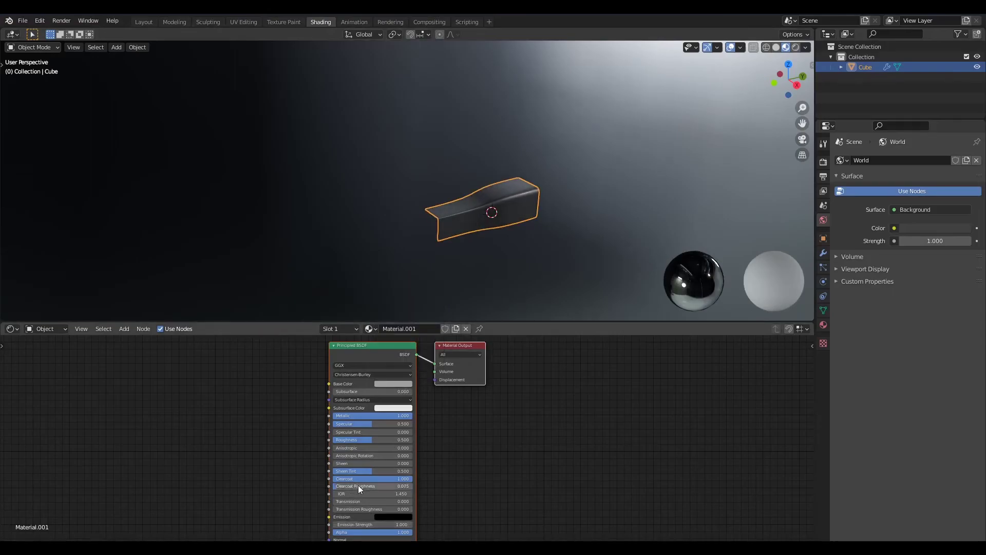
pyautogui.moveTo(370, 438); pyautogui.dragTo(369, 439)
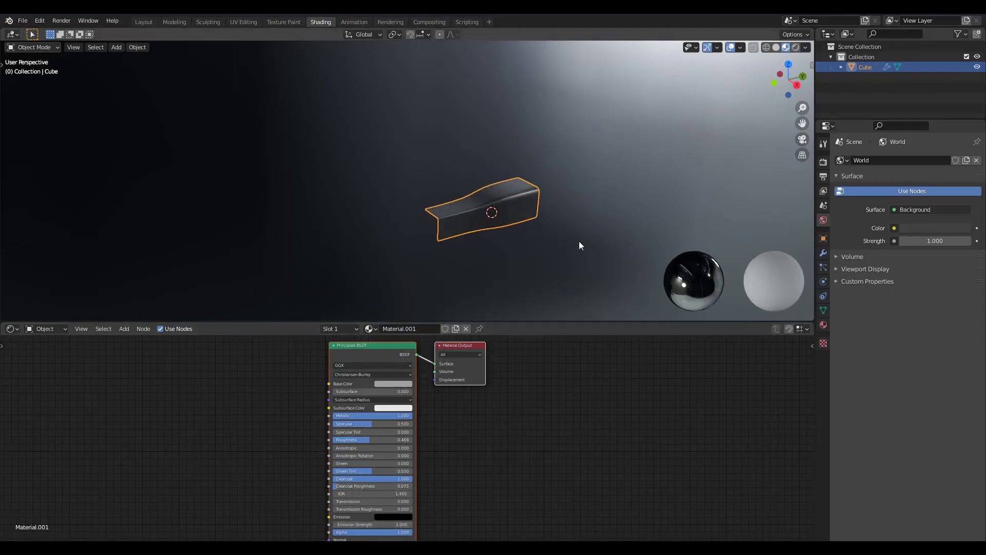
# - Maximize the 3D viewport around the block and stop the animation playback
pyautogui.scroll(6, 579, 242)
pyautogui.keyDown('shift'); pyautogui.moveTo(649, 212); pyautogui.dragTo(541, 190, button='middle'); pyautogui.keyUp('shift')
pyautogui.press('space')
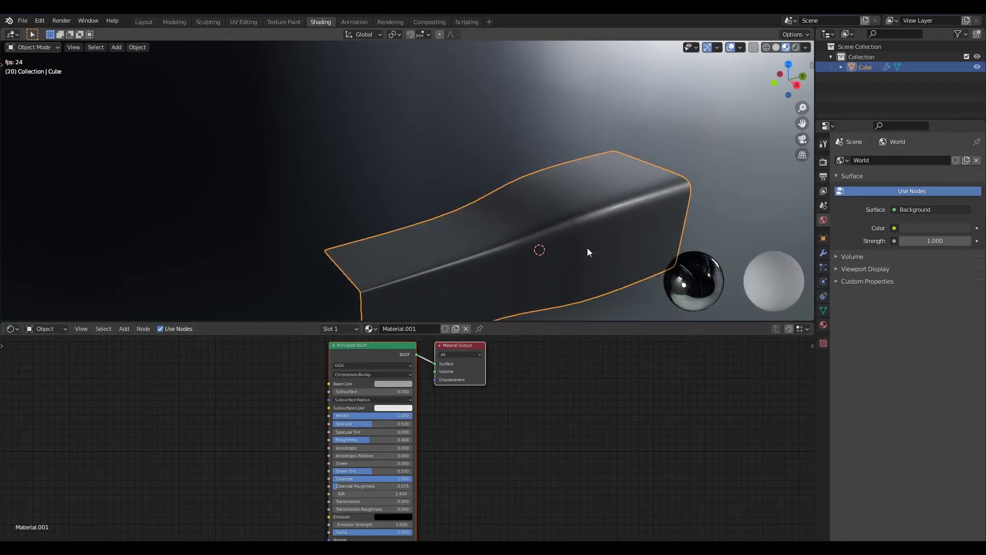
pyautogui.hotkey('ctrl', 'space')
pyautogui.keyDown('shift'); pyautogui.moveTo(586, 266); pyautogui.dragTo(555, 312, button='middle'); pyautogui.keyUp('shift')
pyautogui.press('space')
# - Check the supporting vertices around the sharp corner at the narrow open end in Edit Mode and return to Object Mode
pyautogui.scroll(3, 581, 284)
pyautogui.press('Tab')
pyautogui.keyDown('shift'); pyautogui.click(501, 291); pyautogui.keyUp('shift')
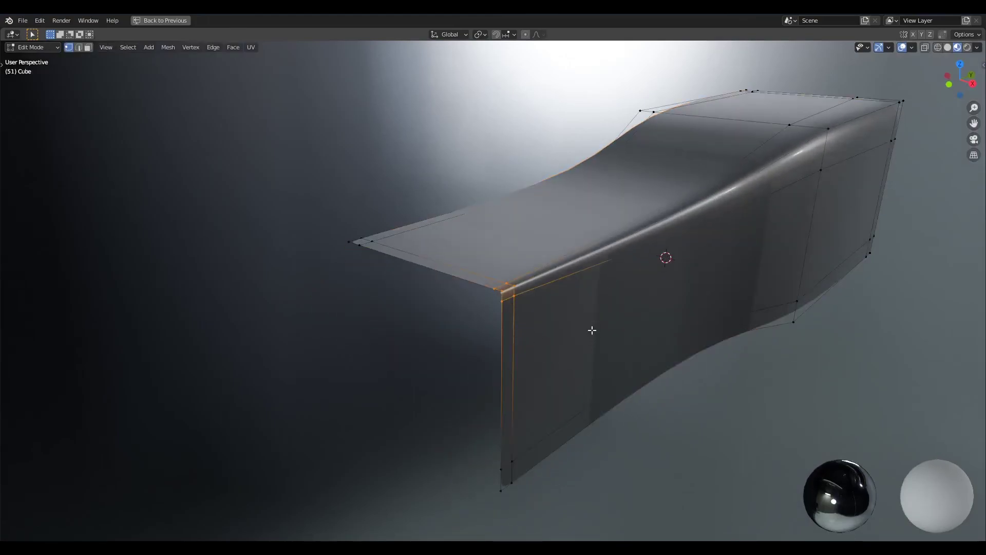
pyautogui.press('Tab')
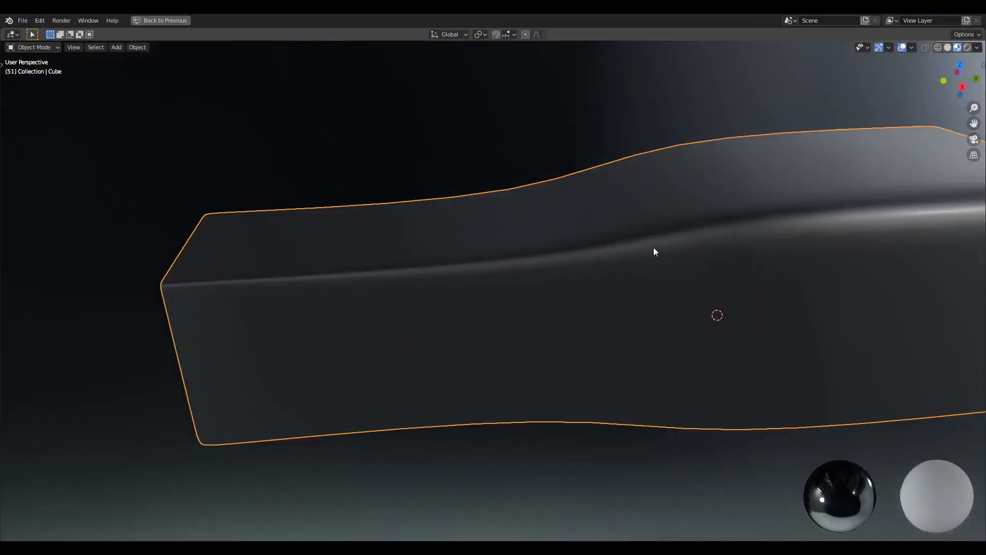
# - Examine the highlight along the long corner from the sharp end to the rounded end, and bring the block into Edit Mode
pyautogui.moveTo(689, 260); pyautogui.dragTo(497, 335, button='middle')
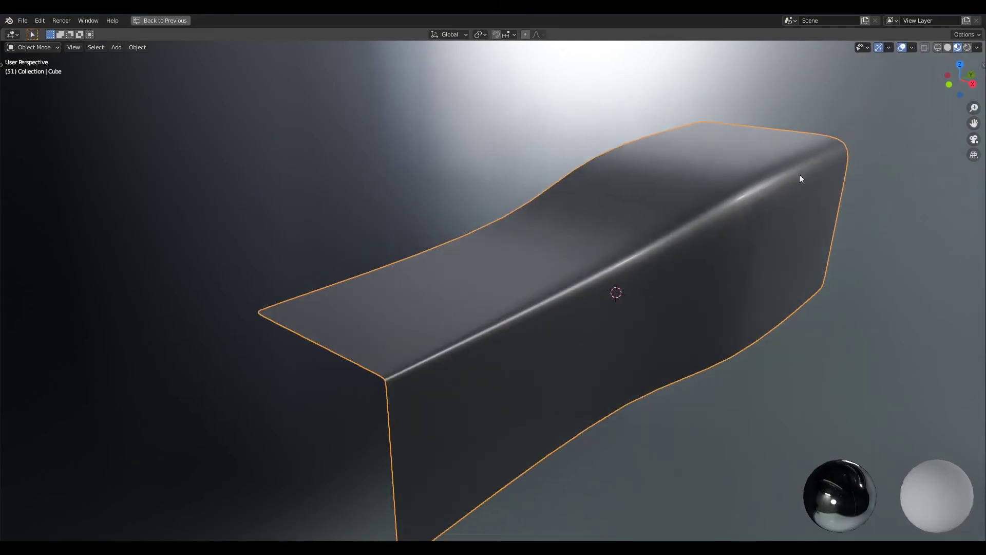
pyautogui.keyDown('shift'); pyautogui.moveTo(799, 175); pyautogui.dragTo(542, 304, button='middle'); pyautogui.keyUp('shift')
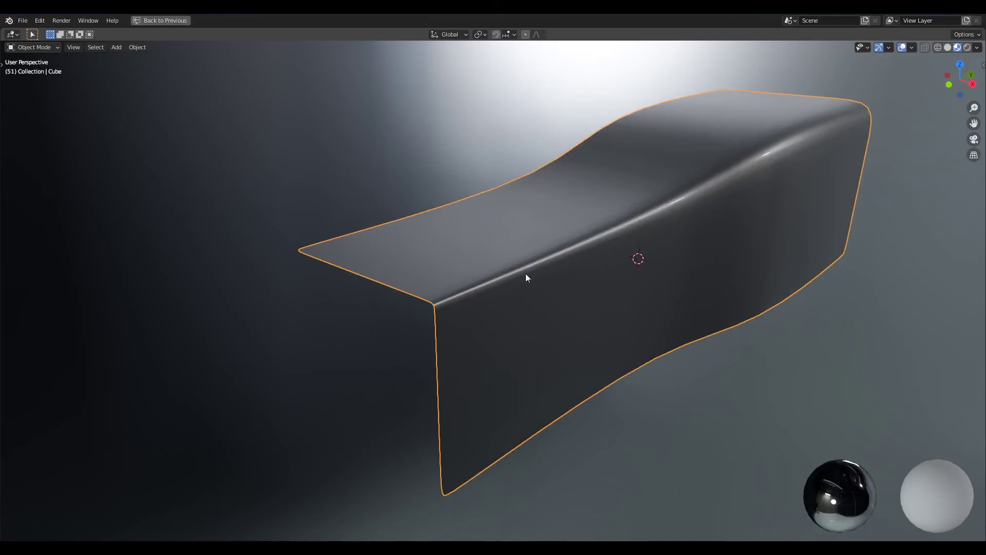
pyautogui.keyDown('shift'); pyautogui.moveTo(734, 213); pyautogui.dragTo(641, 291, button='middle'); pyautogui.keyUp('shift')
pyautogui.scroll(2, 683, 227)
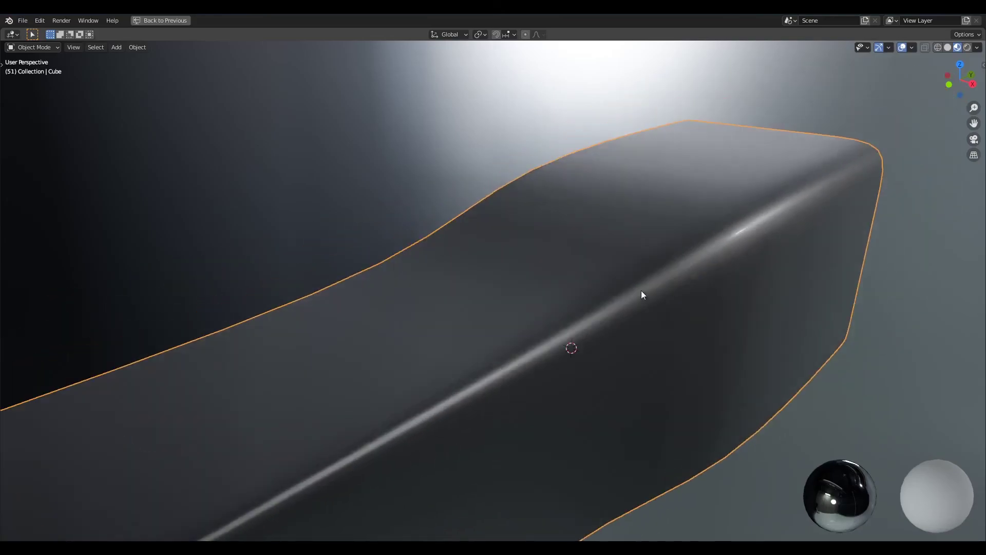
pyautogui.moveTo(858, 194); pyautogui.dragTo(732, 207, button='middle')
pyautogui.scroll(-4, 707, 296)
pyautogui.keyDown('shift'); pyautogui.moveTo(707, 295); pyautogui.dragTo(740, 262, button='middle'); pyautogui.keyUp('shift')
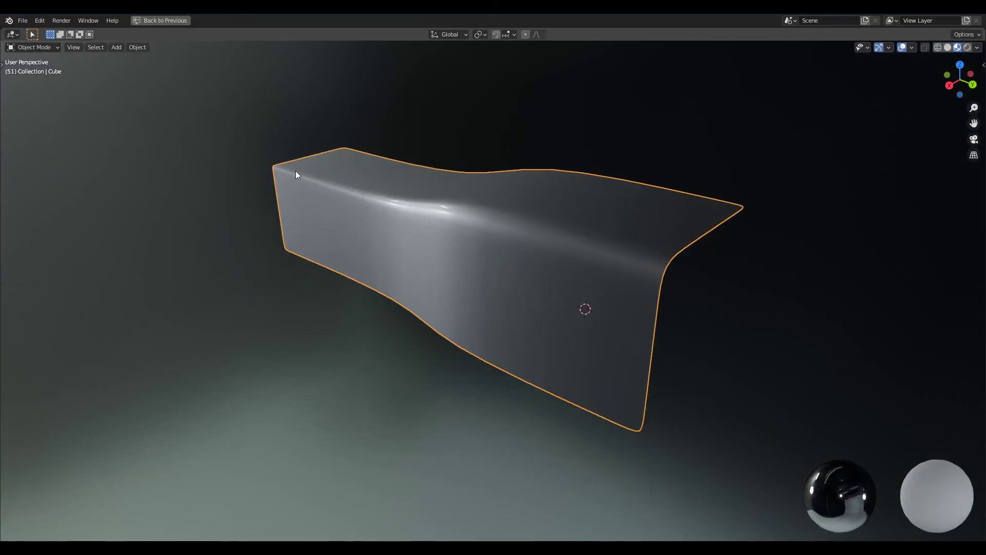
pyautogui.moveTo(417, 216); pyautogui.dragTo(436, 244, button='middle')
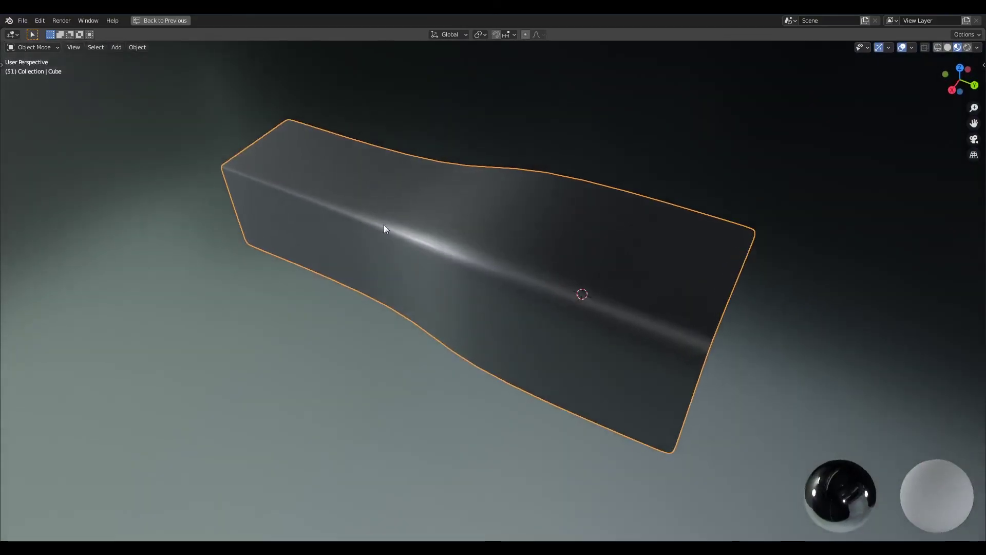
pyautogui.moveTo(384, 229); pyautogui.dragTo(425, 221, button='middle')
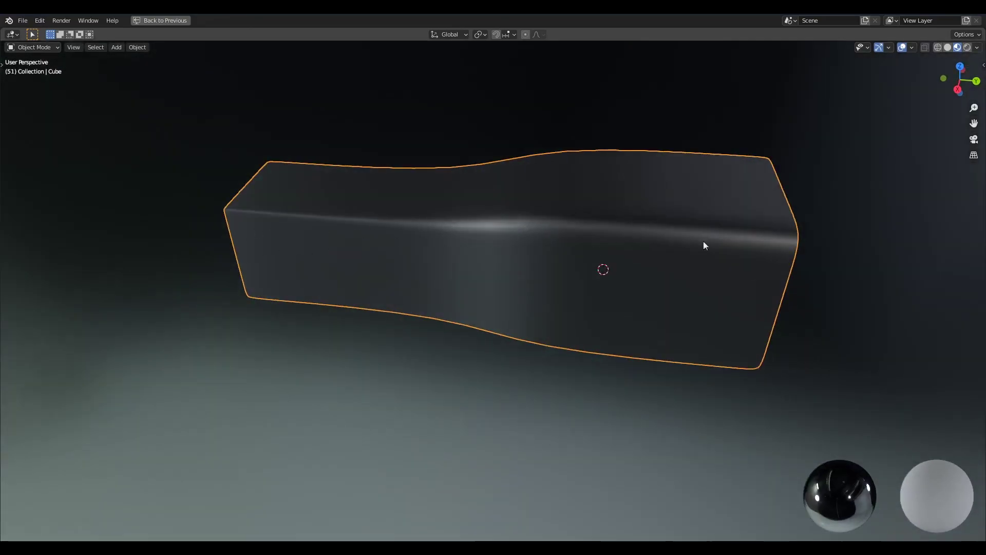
pyautogui.moveTo(703, 246); pyautogui.dragTo(619, 236, button='middle')
pyautogui.press('Tab')
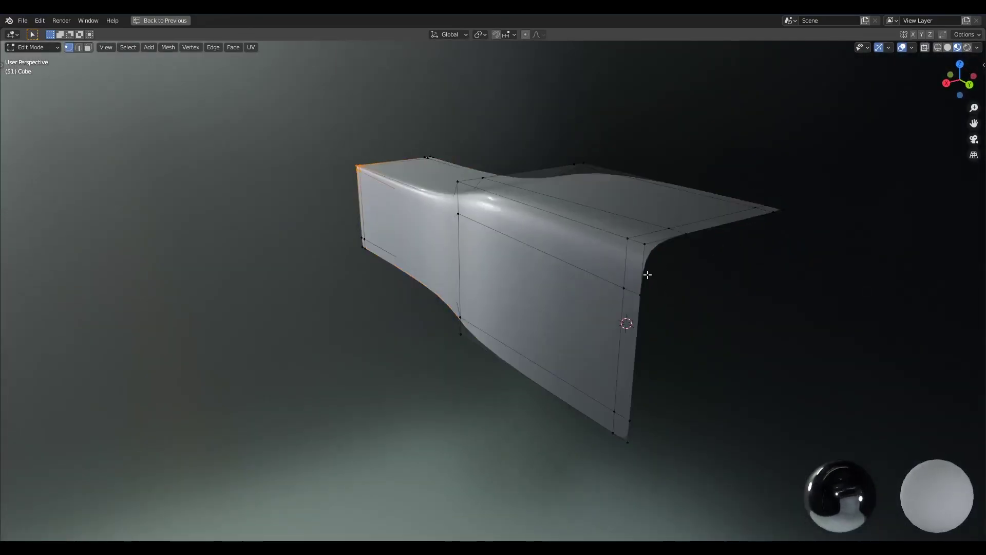